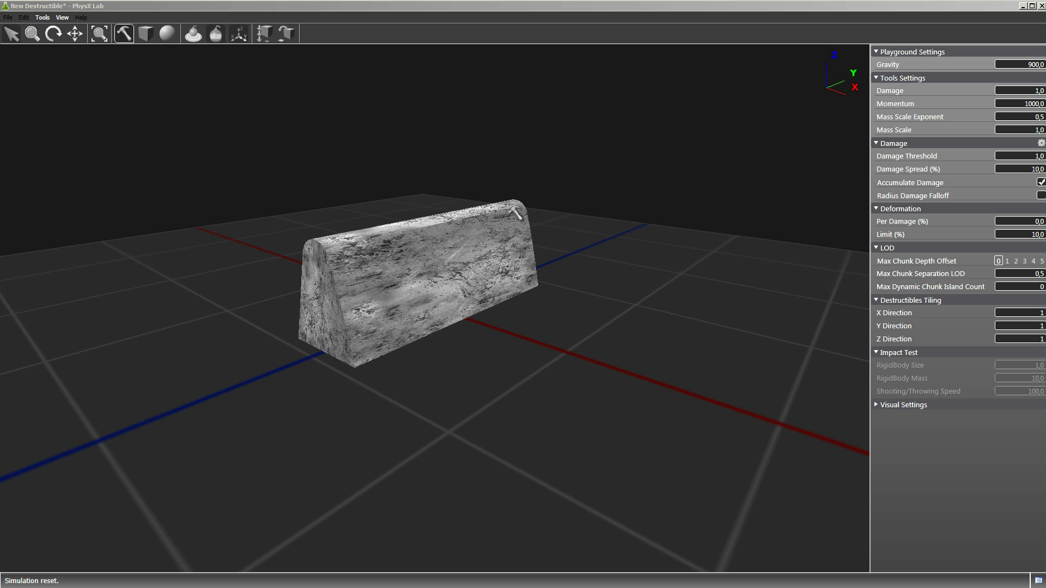
Test the barrier's destruction by breaking pieces off both ends of its upper edge with the hammer, and examine the broken chunks.
left_click(516, 213)
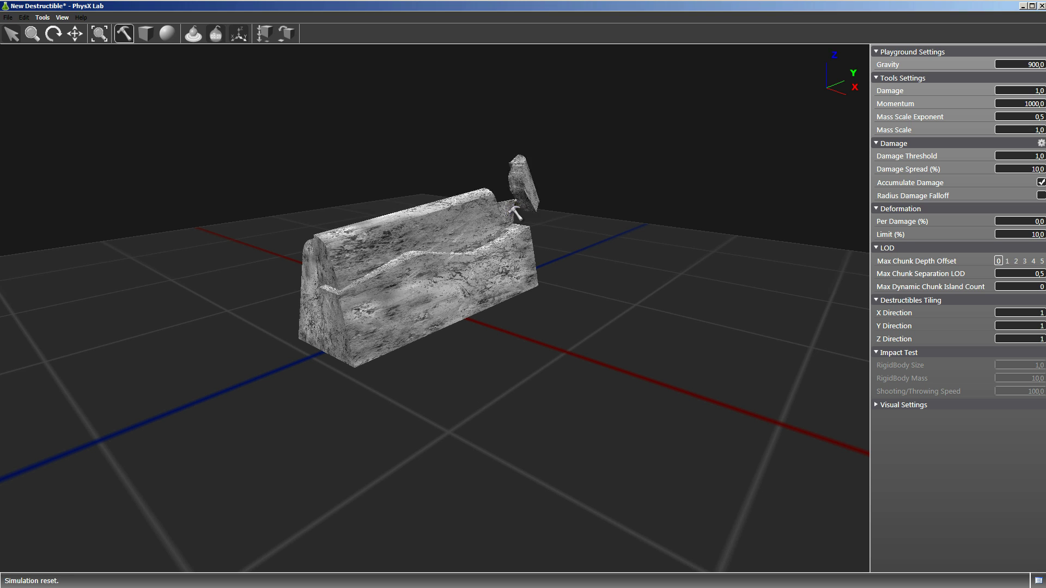
left_click(377, 248)
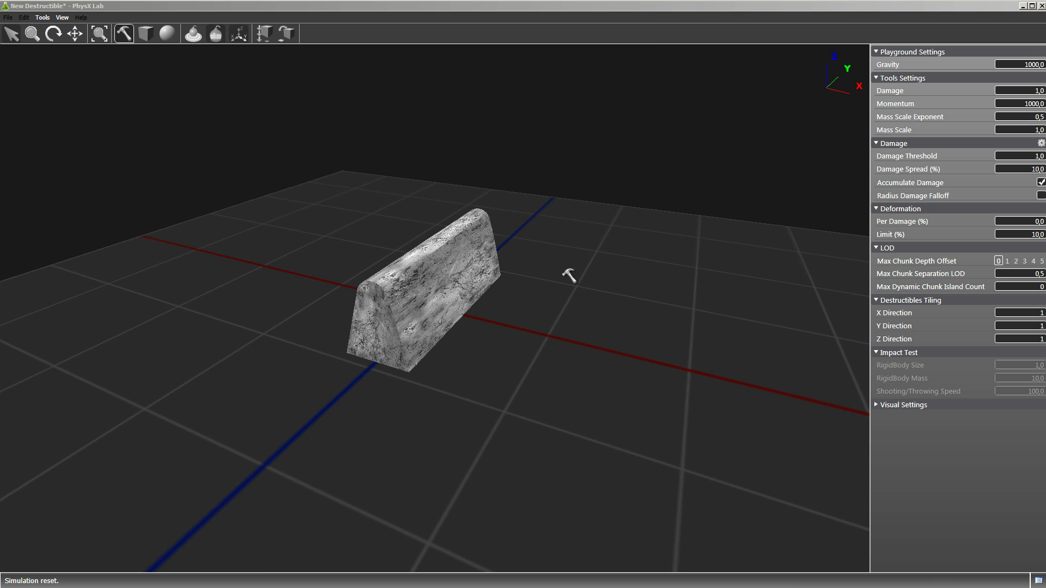
left_click(483, 225)
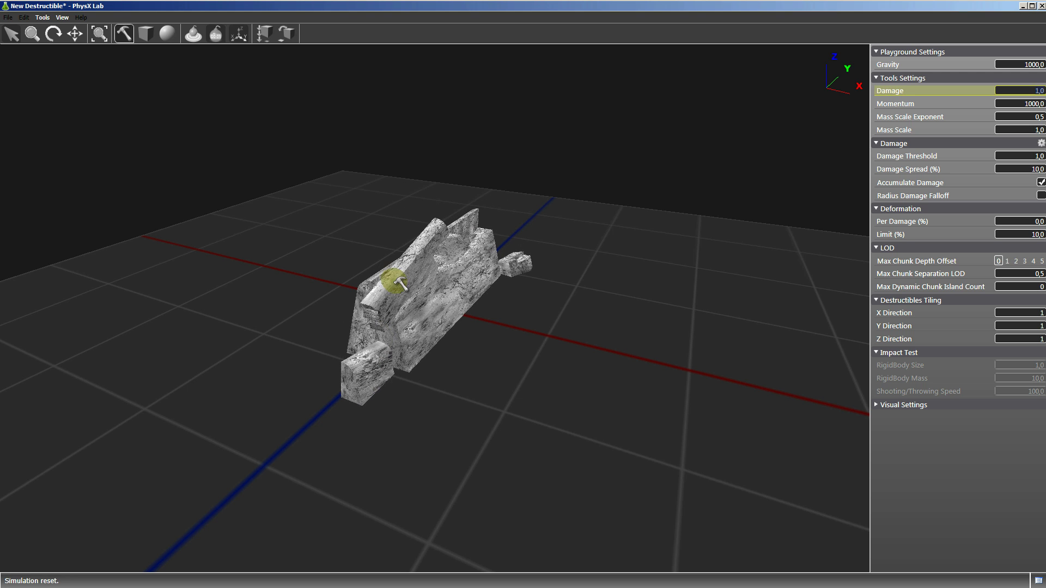
left_click(390, 302)
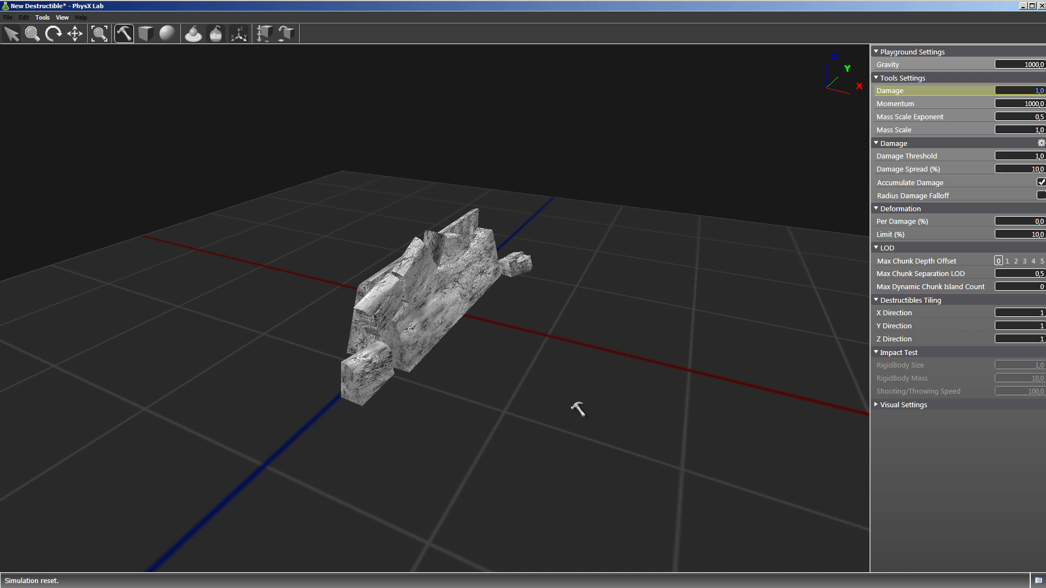
left_click_drag(479, 378, 38, 324, "alt")
left_click_drag(666, 423, 662, 382, "alt")
scroll(662, 382, "up", 5)
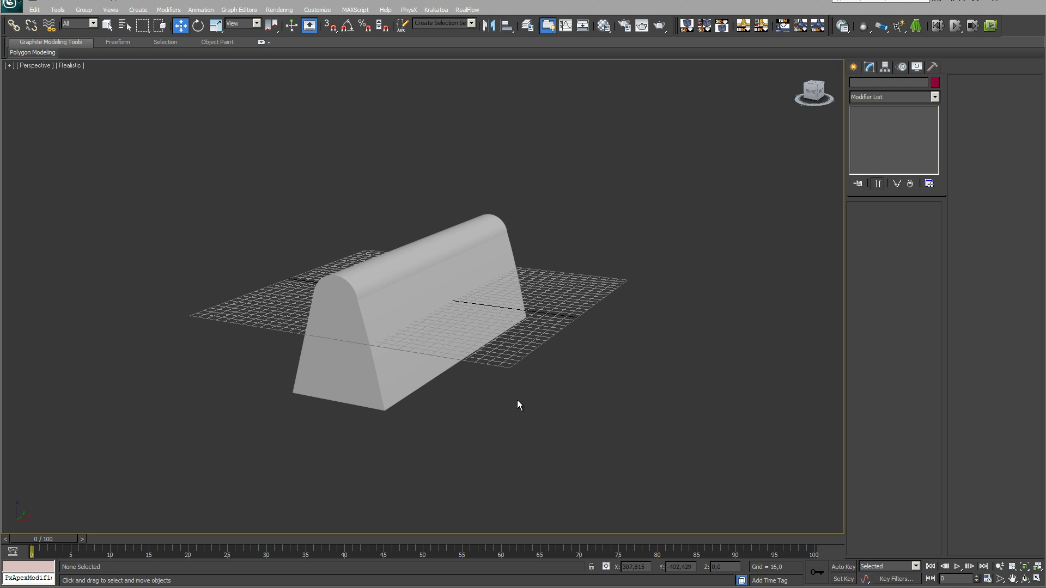
Switch to 3ds Max and inspect the barrier's inner core mesh in Wireframe display, then restore Realistic shading.
left_click(64, 65)
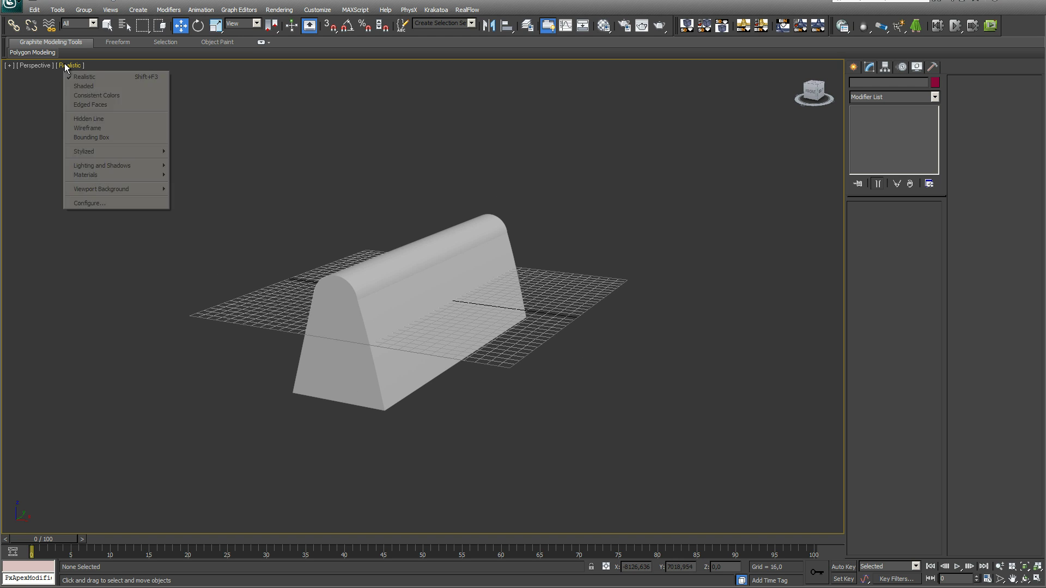
left_click(76, 131)
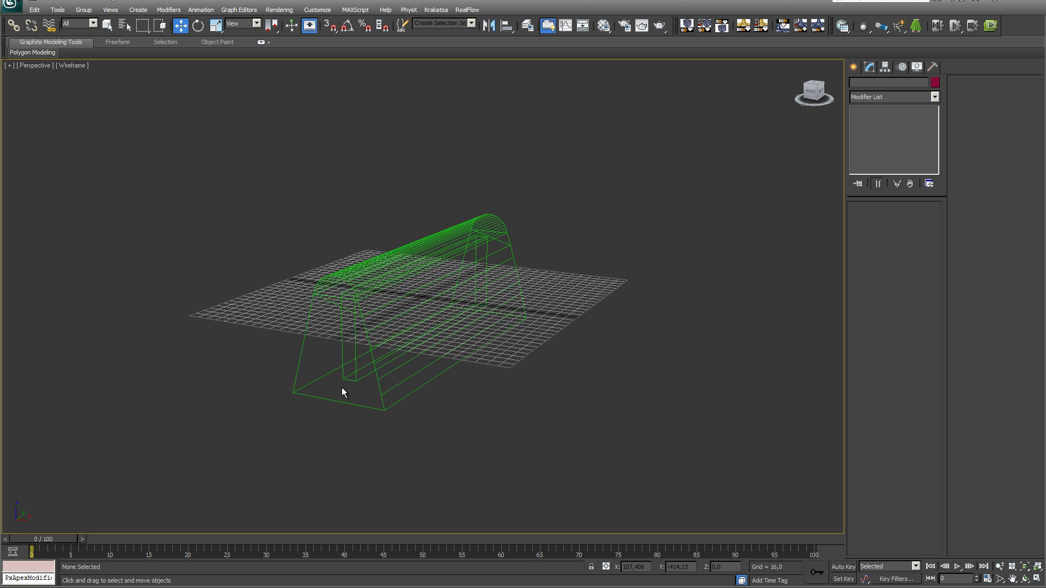
left_click(70, 66)
left_click(74, 74)
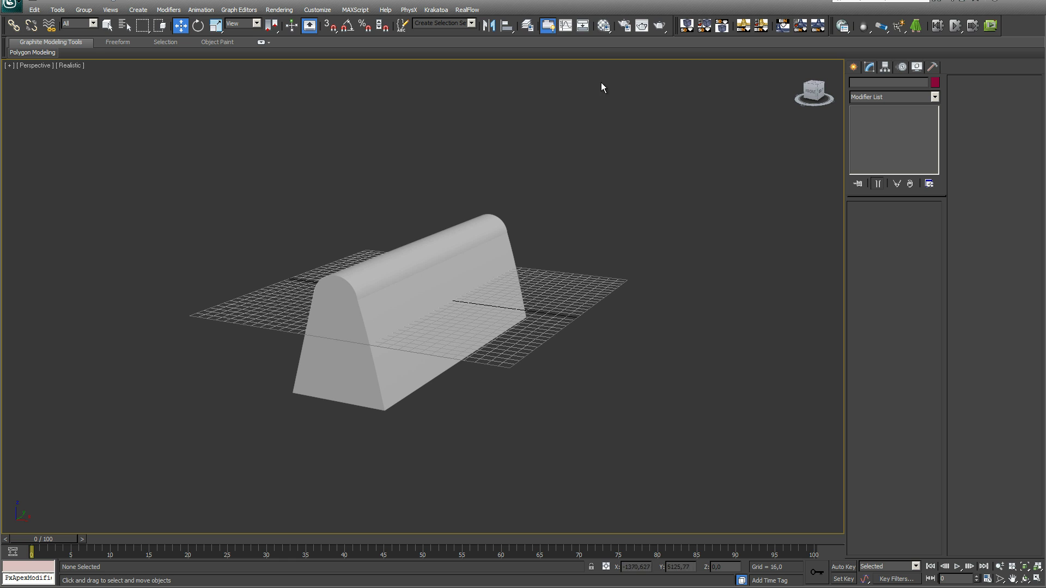
left_click(472, 248)
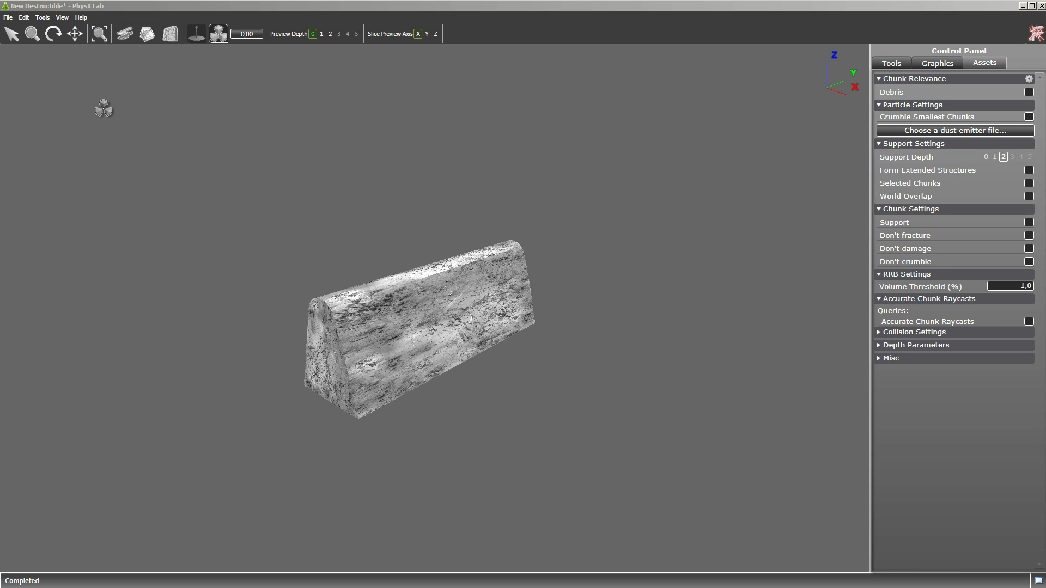
left_click(7, 17)
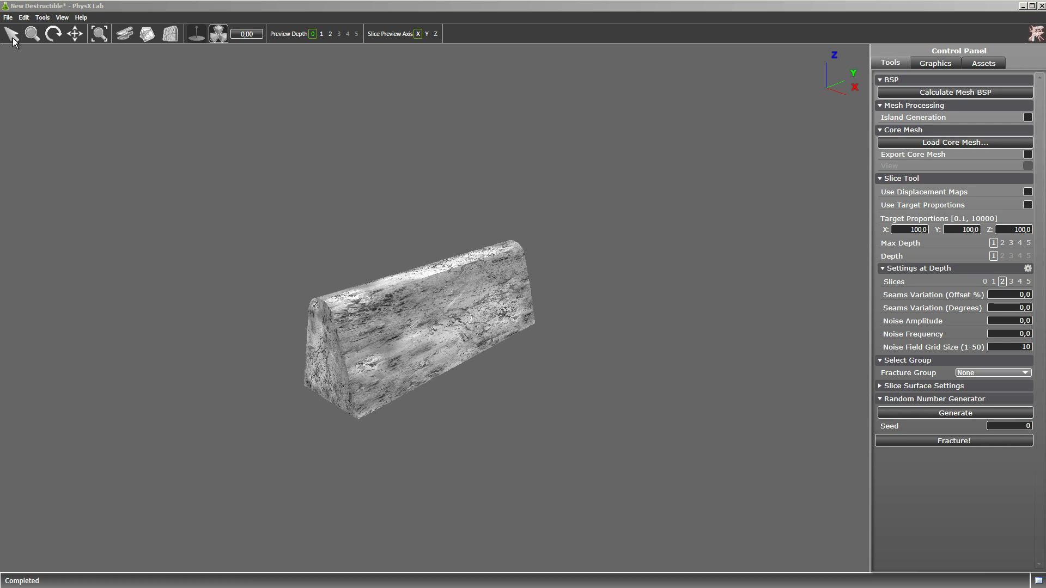
left_click(7, 17)
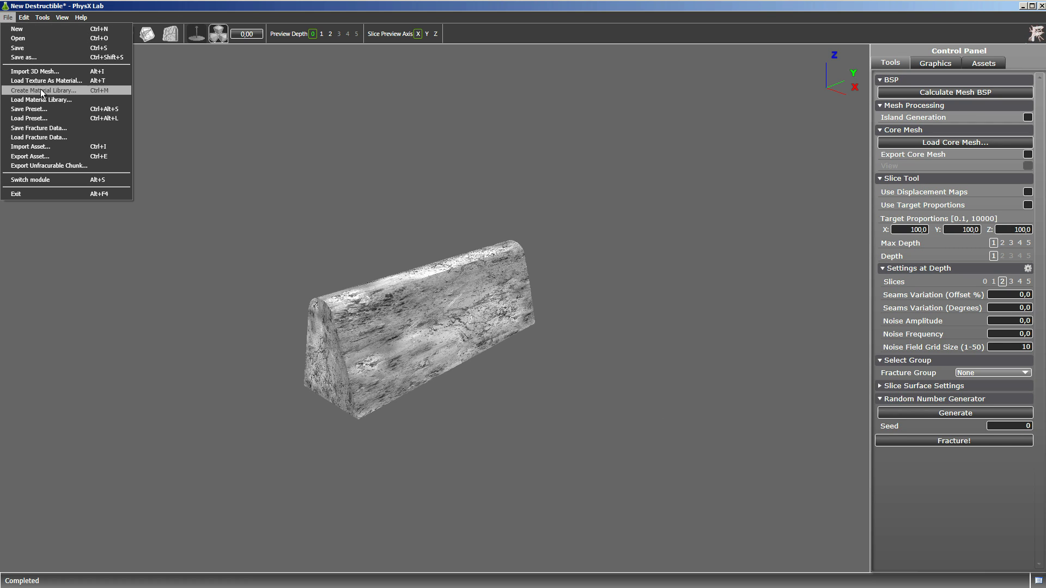
left_click(512, 91)
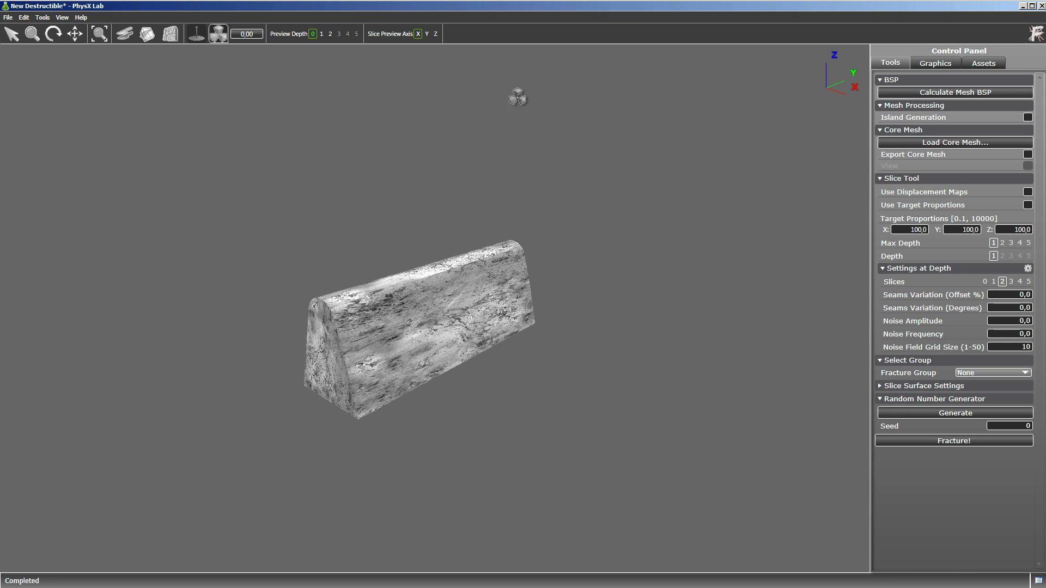
Switch to PhysX Lab's graphics settings and check which interior materials are available for the barrier.
left_click(934, 63)
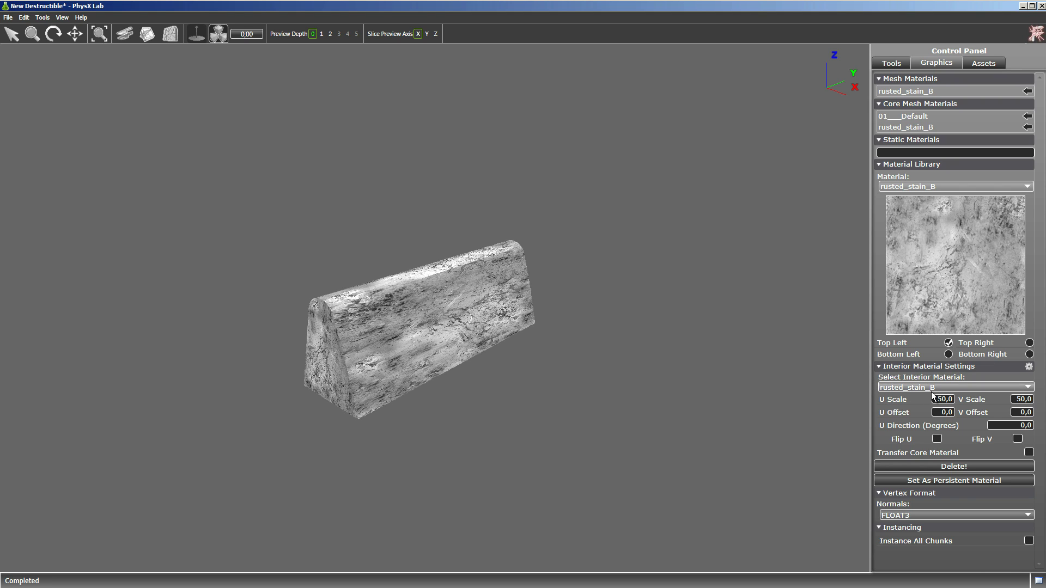
left_click(1029, 390)
left_click(1030, 391)
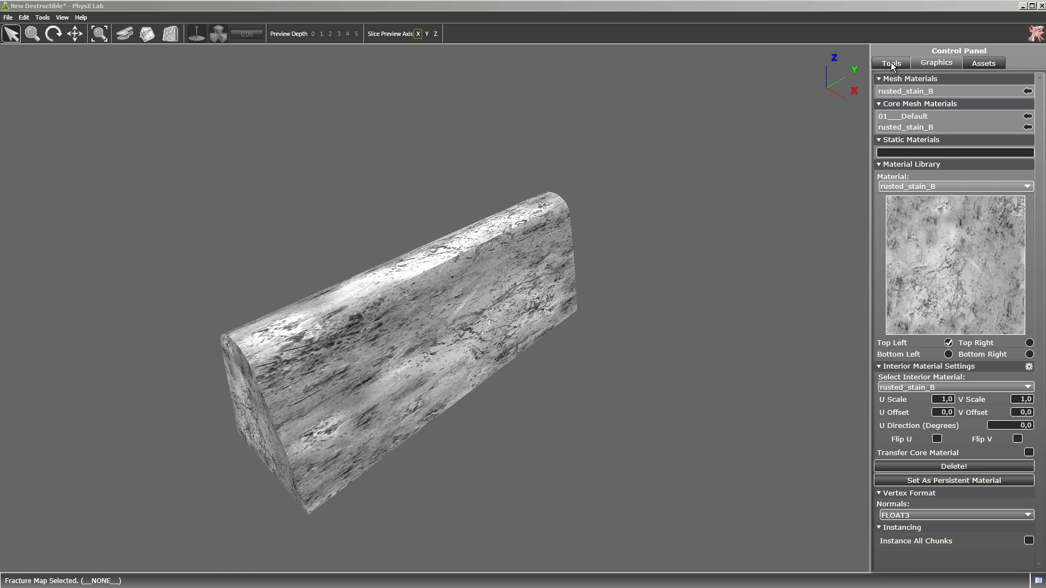
Activate the cut-out fracture tool and load the Ligne image as the fracture map.
left_click(891, 64)
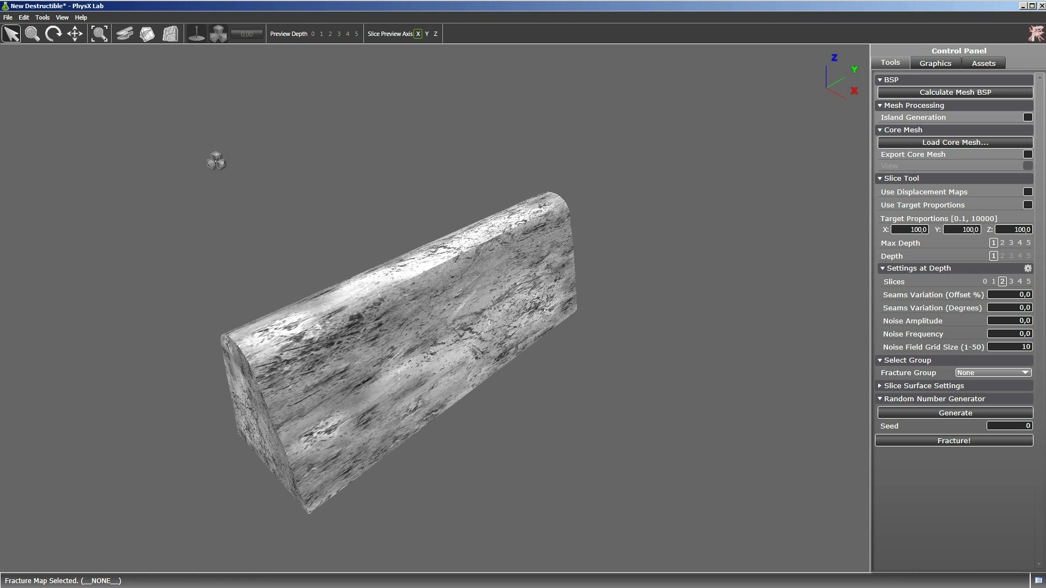
left_click(150, 38)
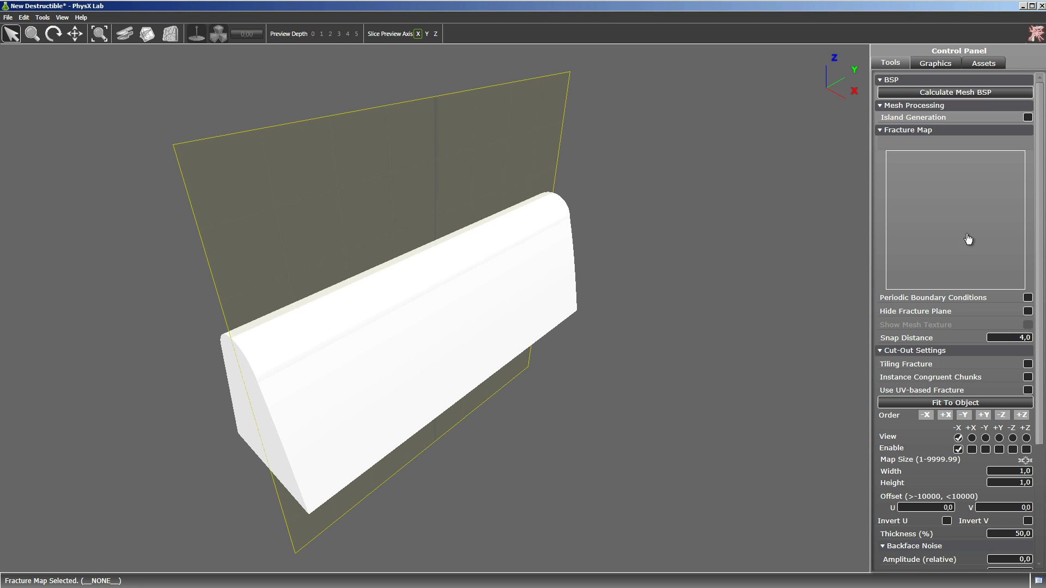
left_click(958, 218)
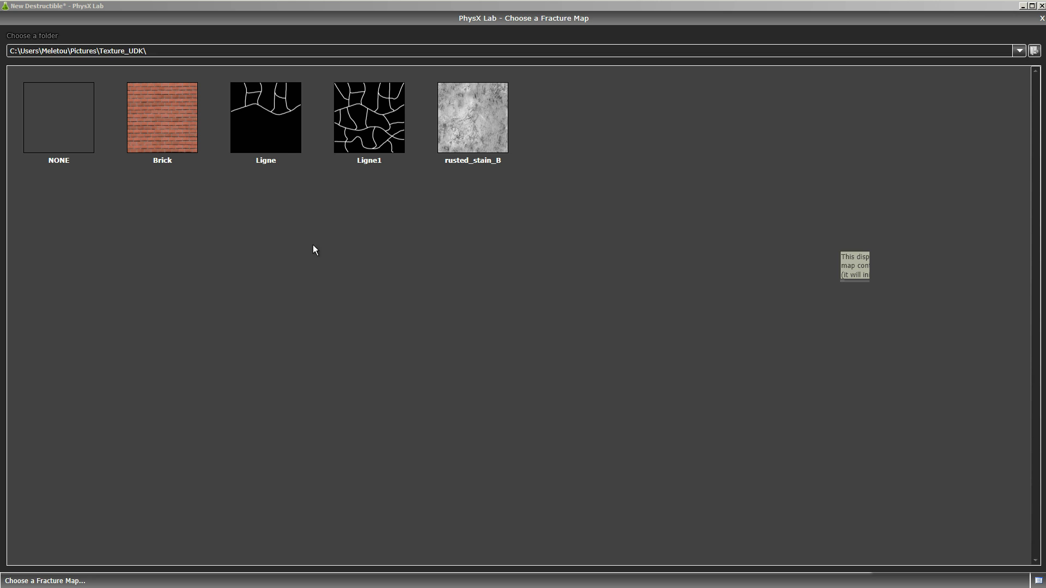
left_click(274, 123)
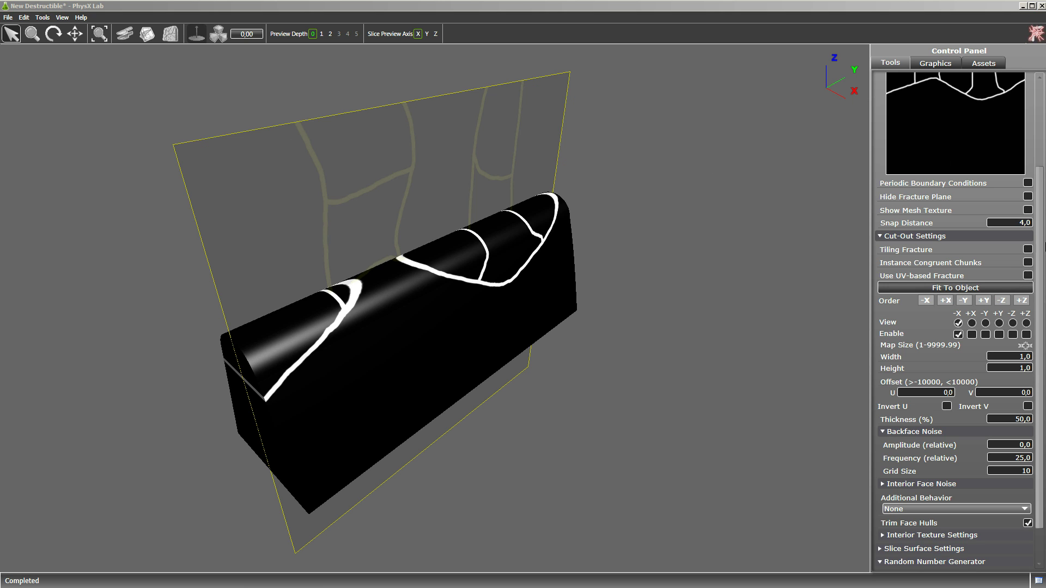
Fracture the barrier with the Ligne map at the default cut-out settings and spread the chunks apart in the preview.
scroll(1040, 247, "down", 2)
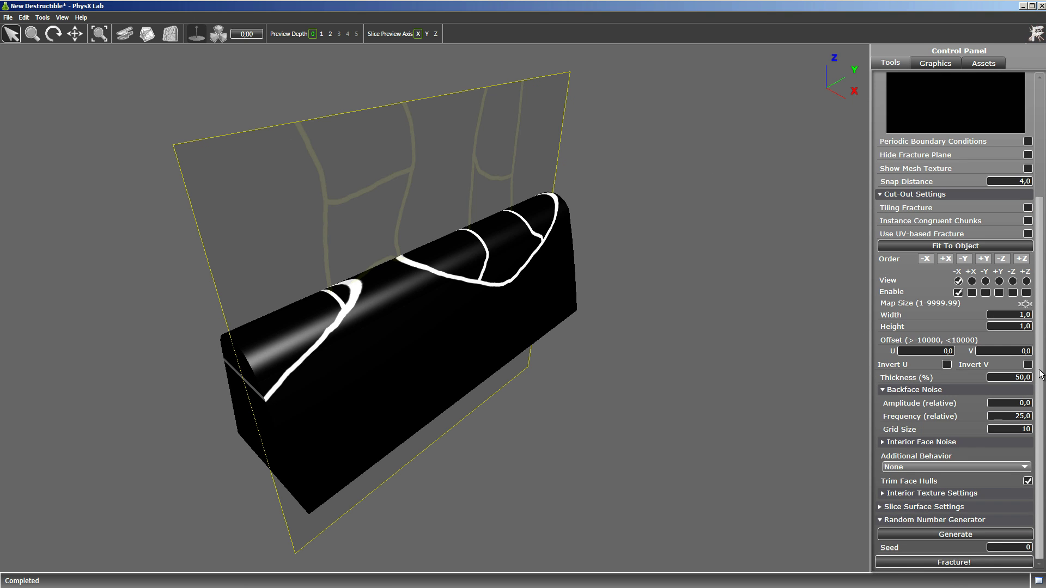
left_click(921, 561)
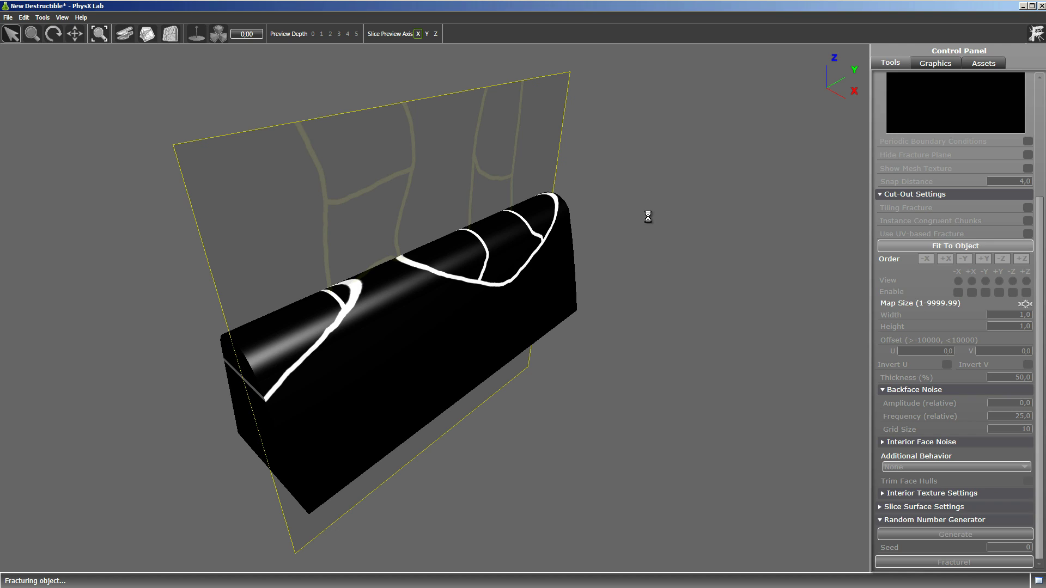
left_click_drag(643, 304, 710, 310)
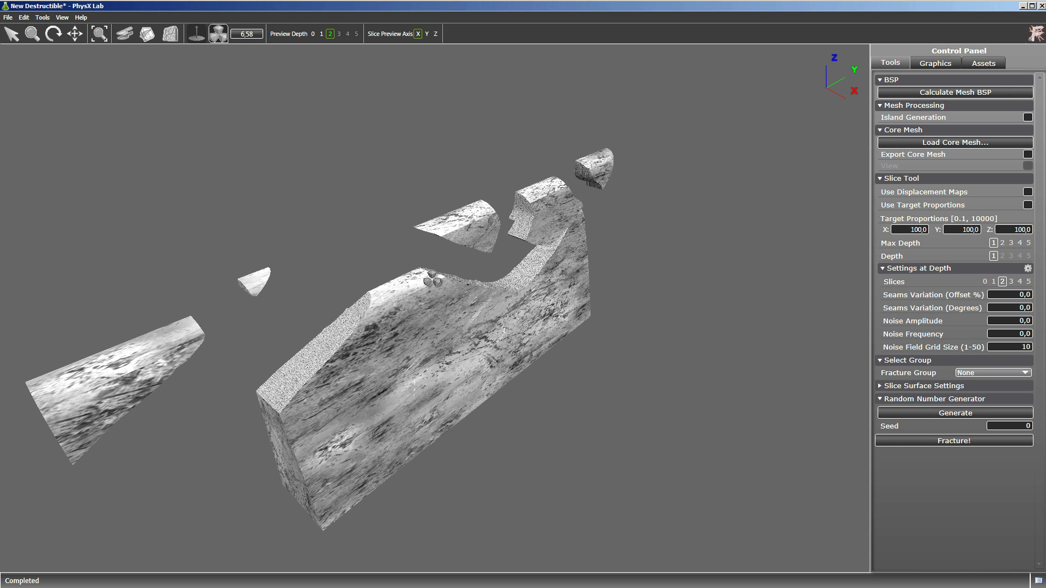
Set the interior material's U Scale and V Scale to 50 and inspect the texture on the chunks' cut faces.
left_click(949, 68)
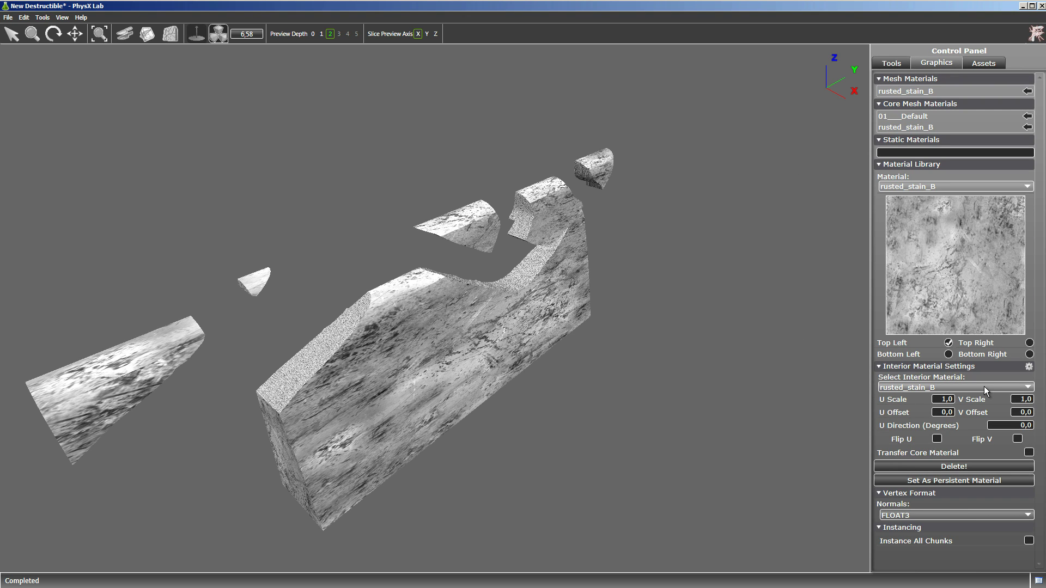
left_click(944, 399)
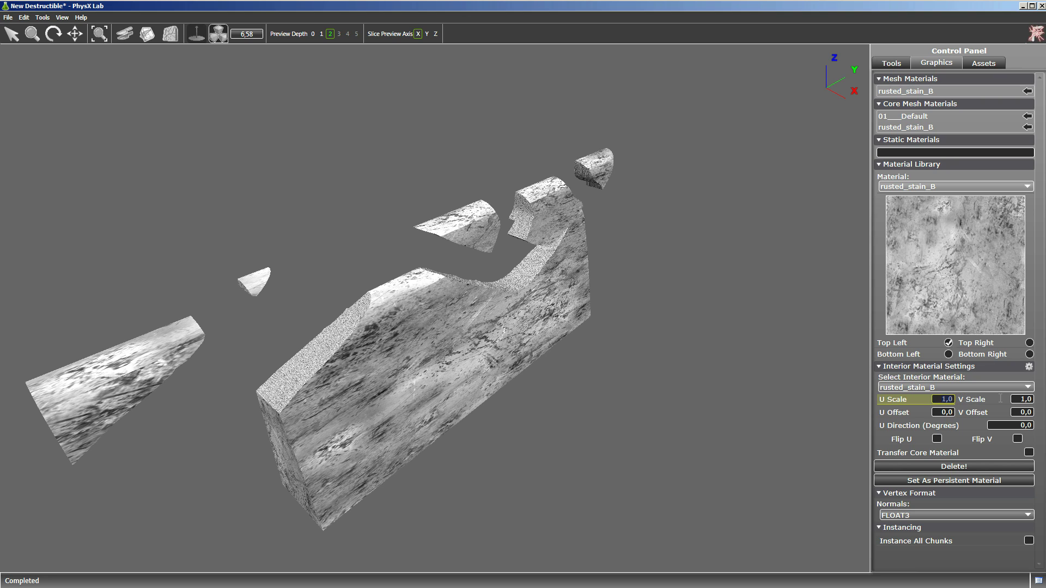
type("50")
key("Tab")
type("5")
key("Tab")
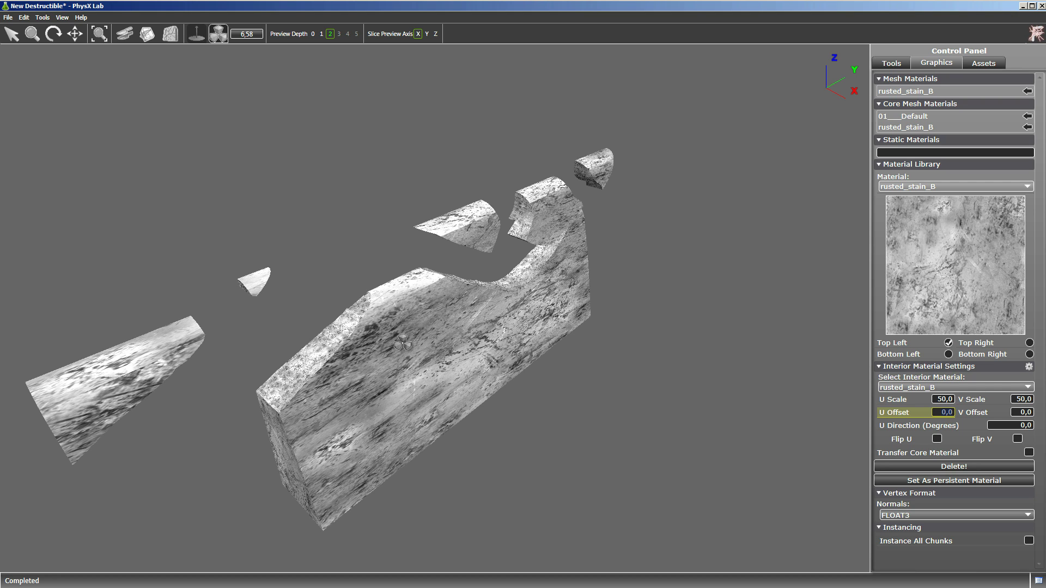
left_click_drag(404, 341, 306, 337, "alt")
left_click_drag(345, 308, 464, 276, "alt")
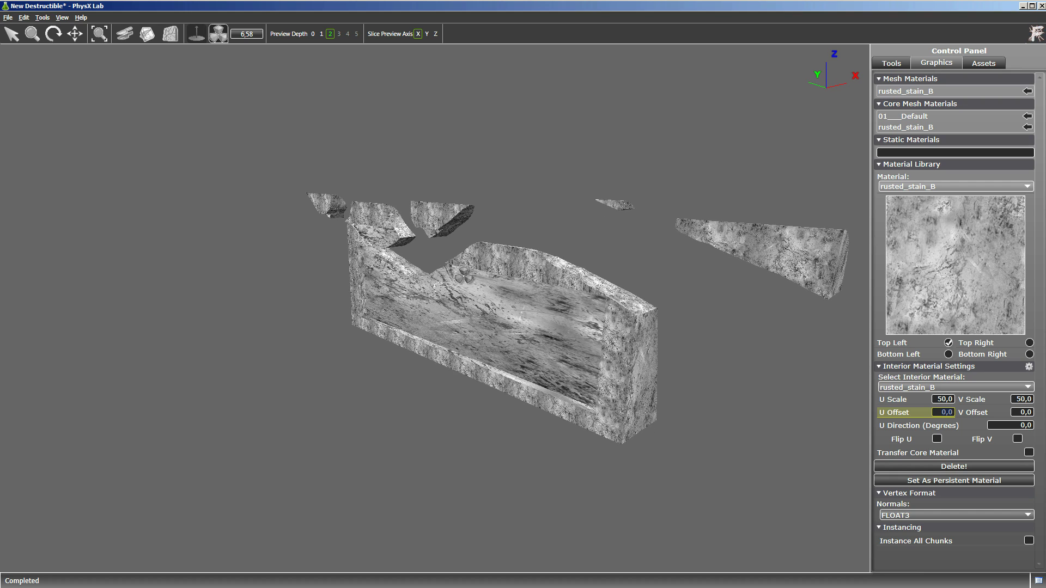
left_click_drag(714, 366, 100, 390, "alt")
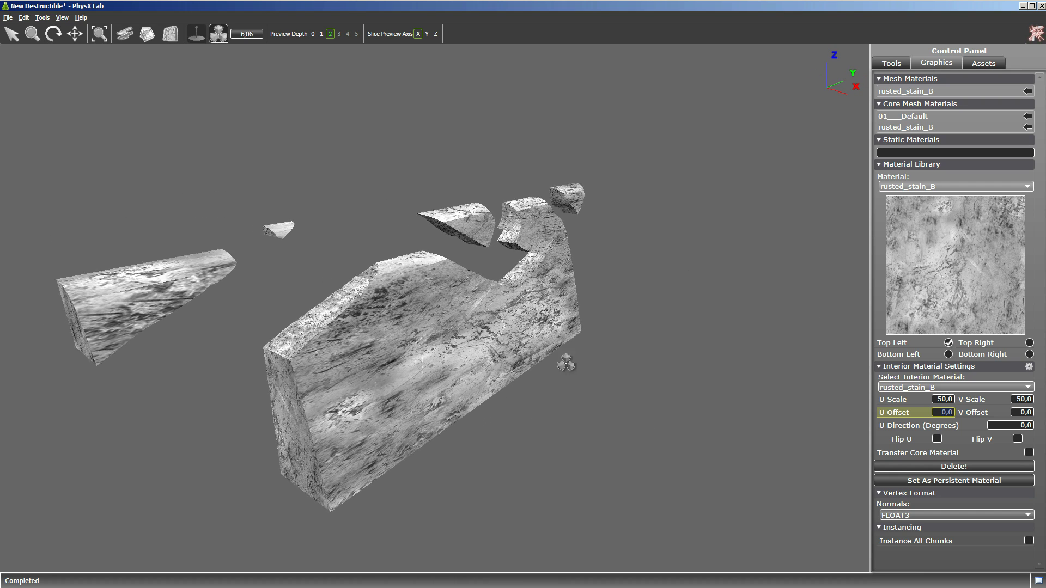
left_click_drag(566, 363, 368, 381)
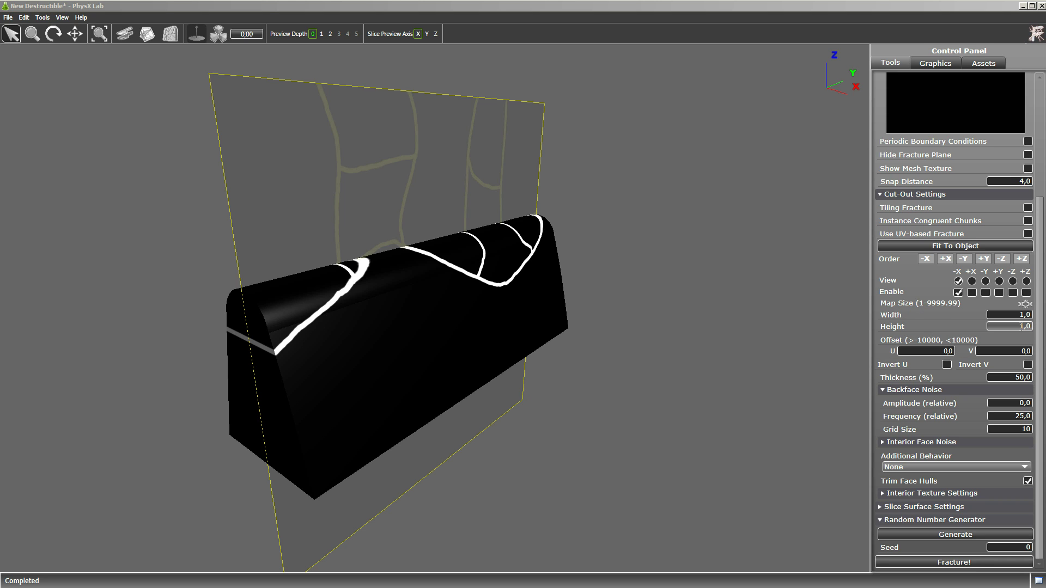
Set the cut-out map height to 0,352099 so it fits the barrier, and fracture the barrier again.
left_click(1010, 326)
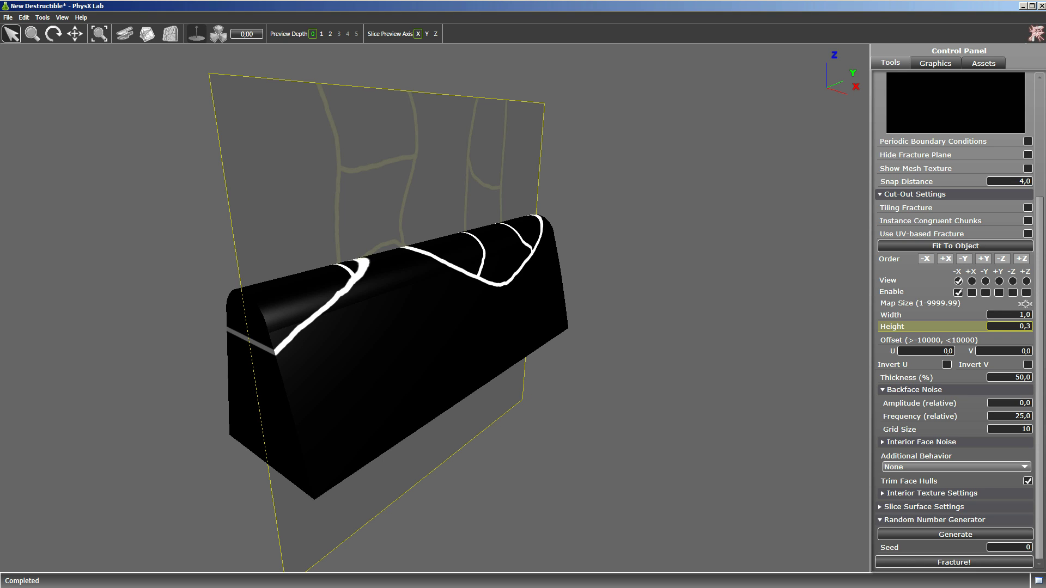
key("Tab")
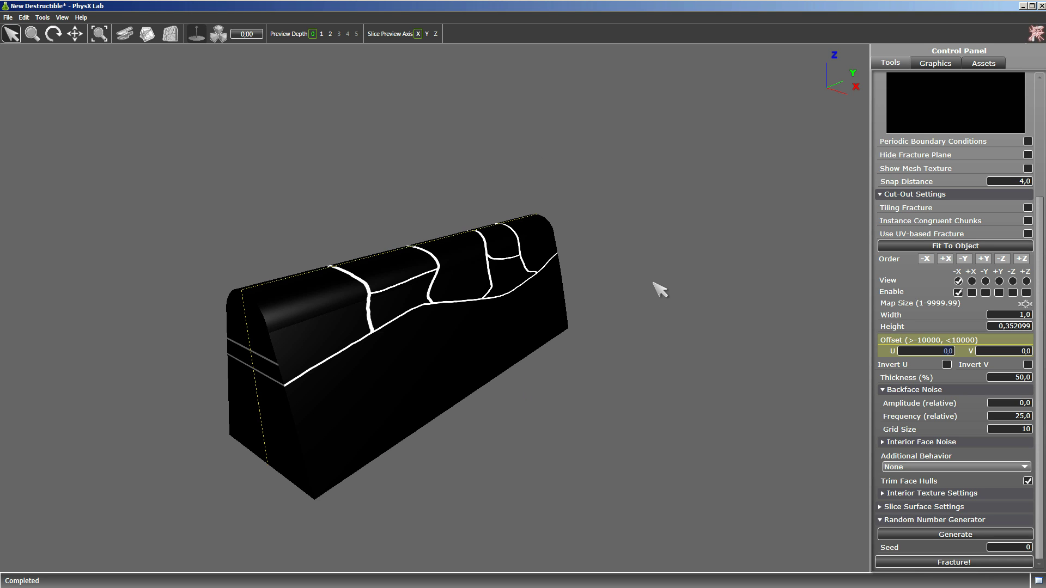
key("r")
left_click_drag(658, 278, 638, 323)
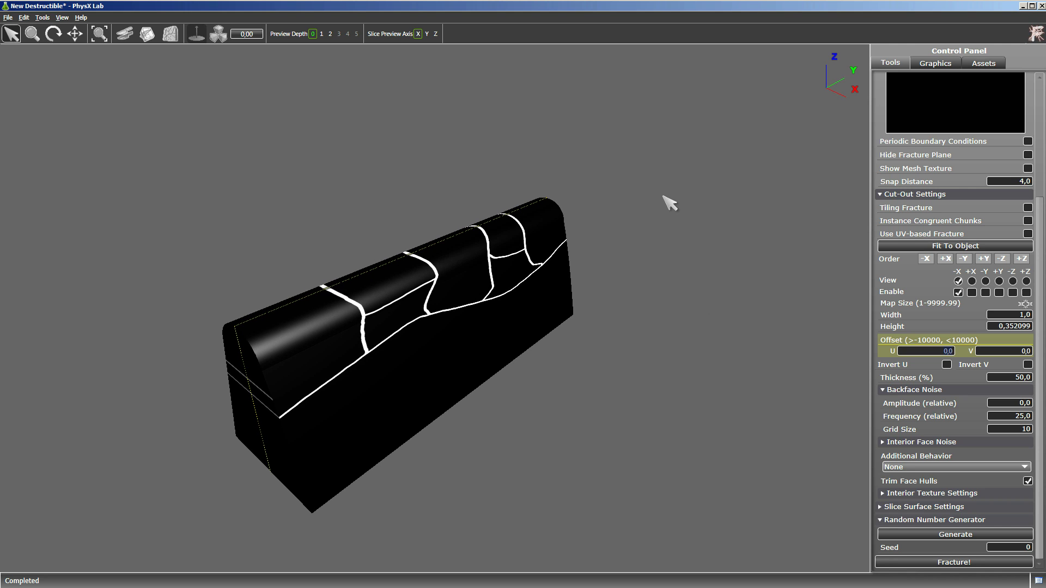
left_click(975, 563)
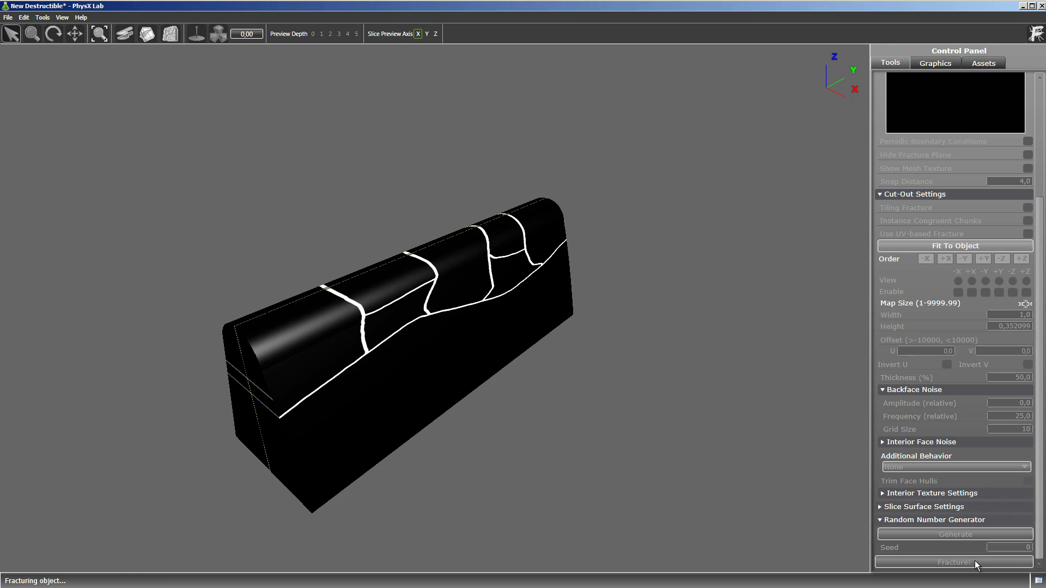
left_click_drag(682, 426, 609, 427)
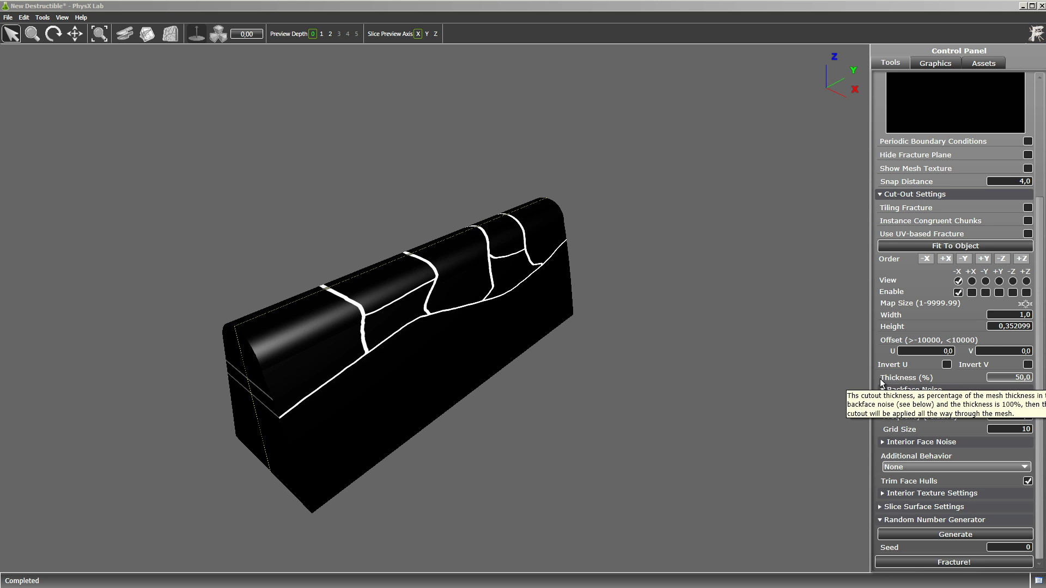
Set the cut-out thickness to 20% and fracture the barrier again.
left_click(1037, 376)
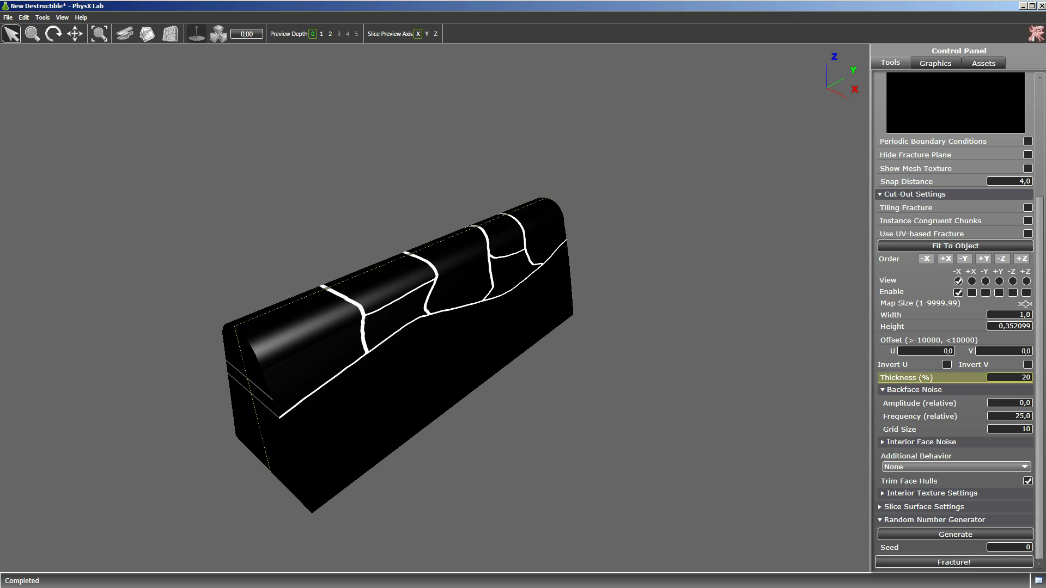
key("Tab")
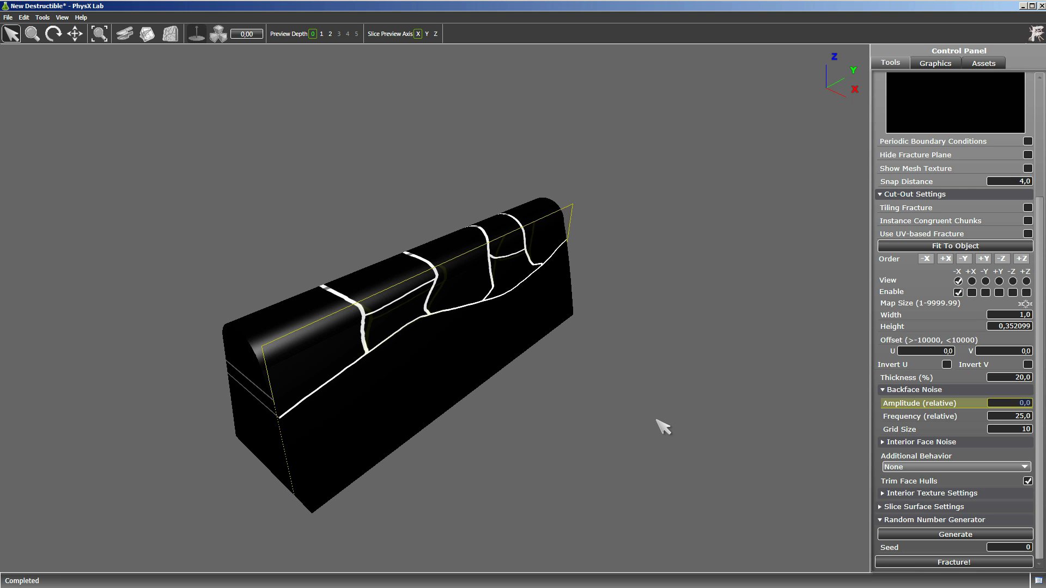
left_click(973, 564)
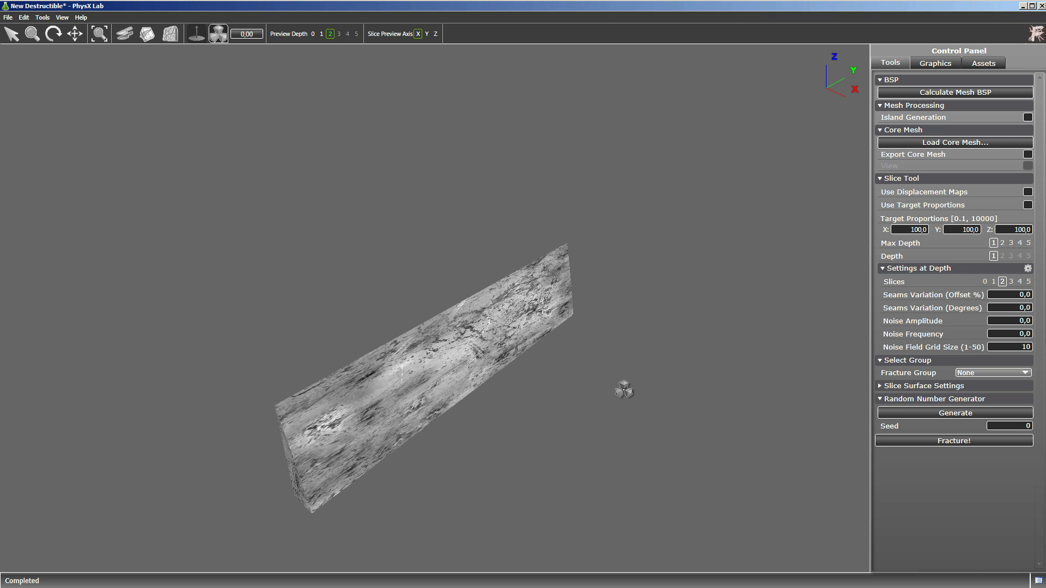
Preview how the cut-out map projects onto the barrier from the +X, -Y, +Y, -Z and +Z directions.
left_click_drag(433, 385, 397, 404)
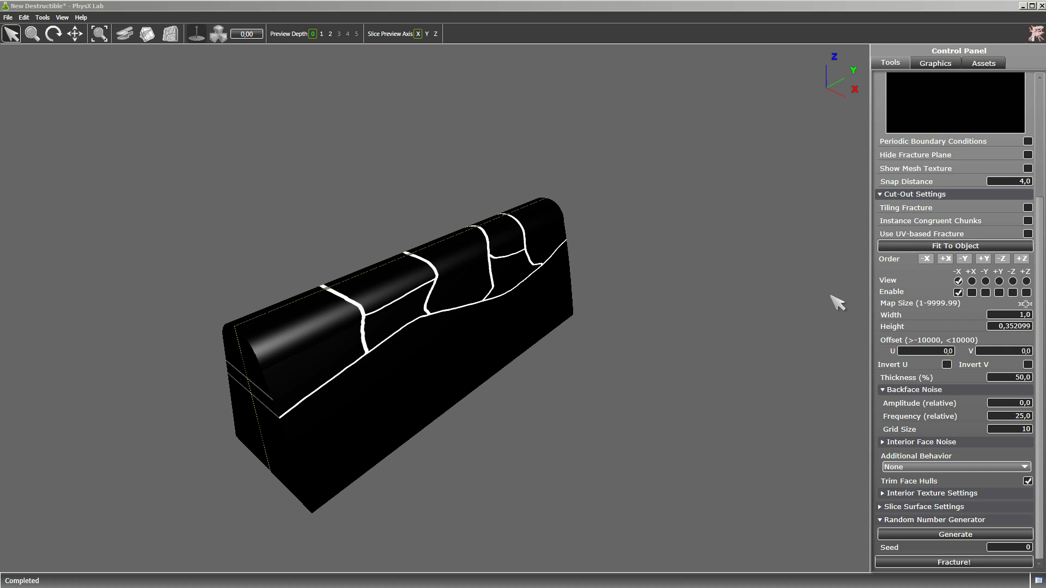
left_click(971, 282)
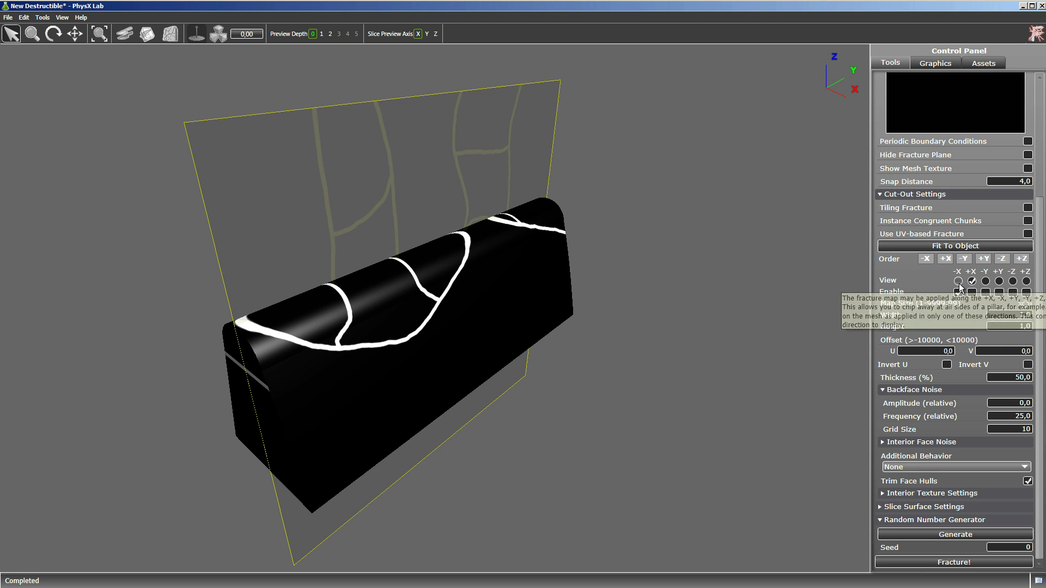
left_click(985, 282)
left_click(986, 282)
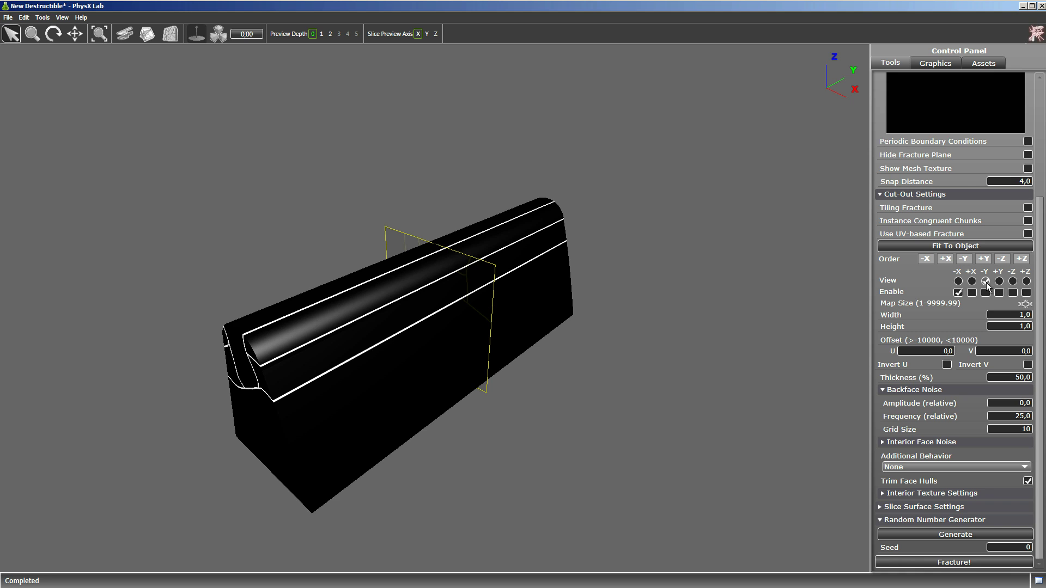
left_click(999, 282)
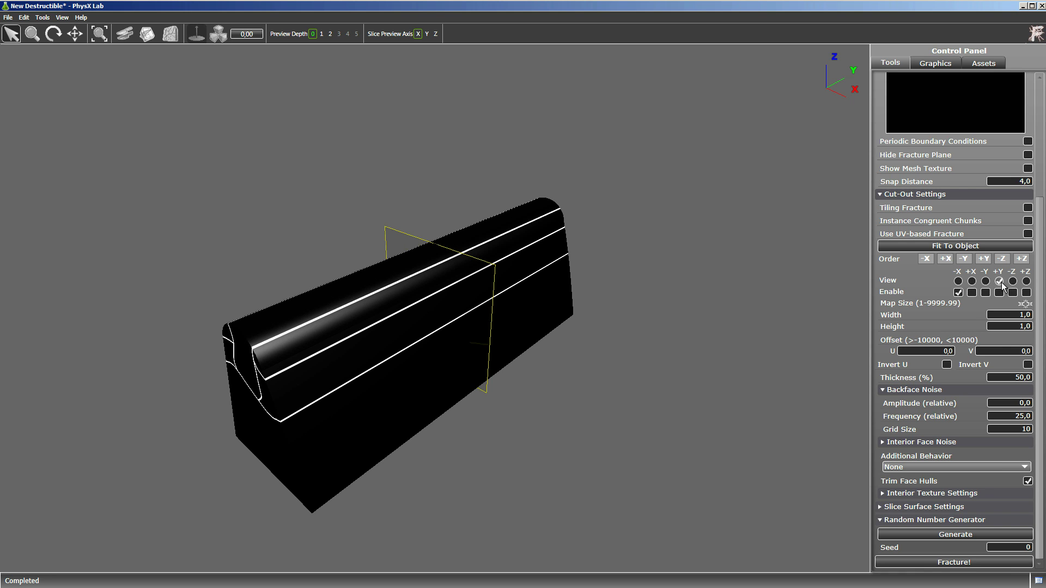
left_click(1012, 283)
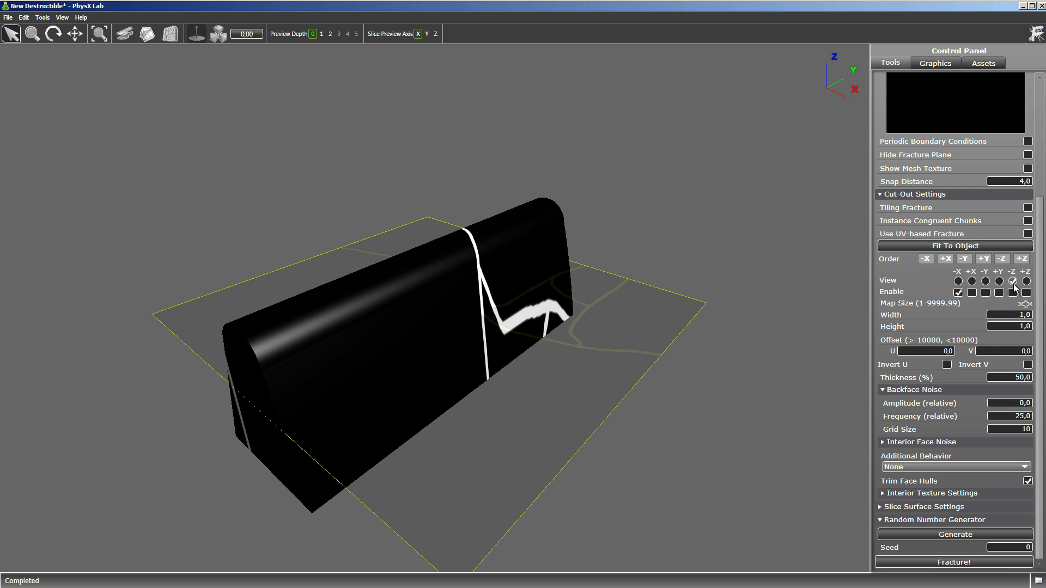
left_click(1026, 281)
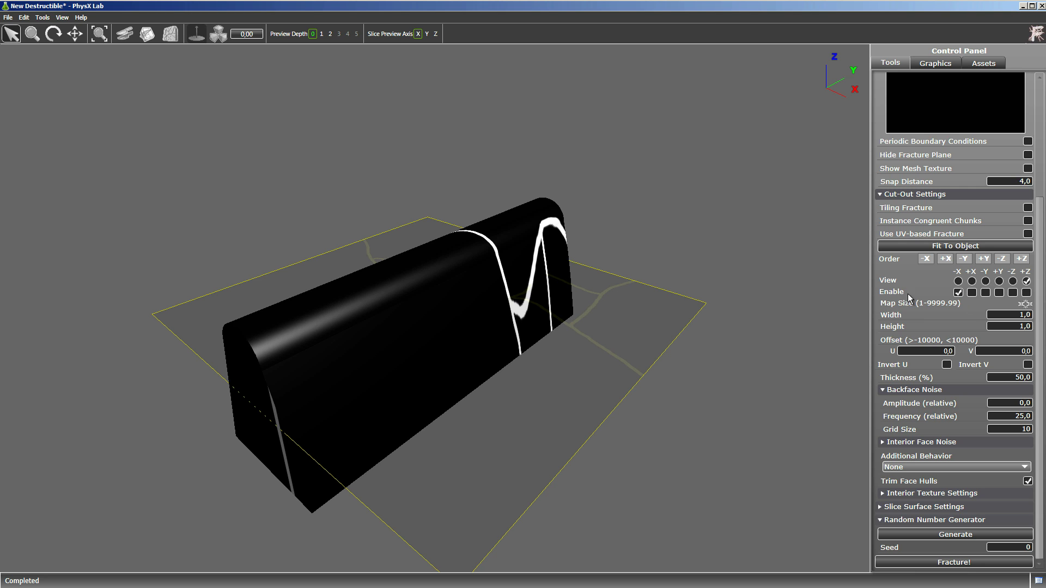
Disable the -X cut-out direction, enable +Z instead, and fracture the barrier to check the chunks.
left_click(960, 294)
left_click(1027, 294)
left_click(947, 564)
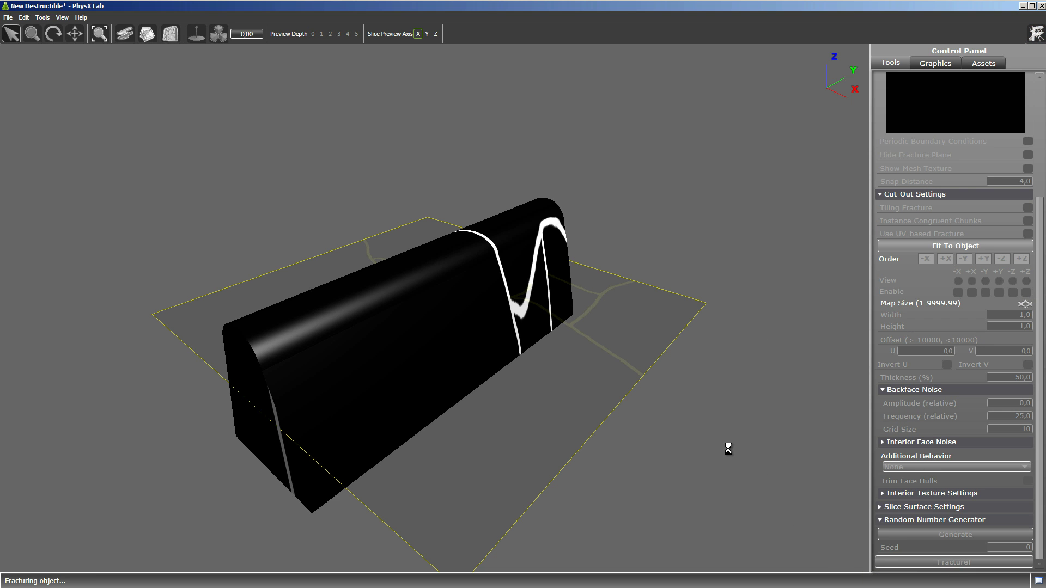
left_click_drag(519, 409, 509, 457)
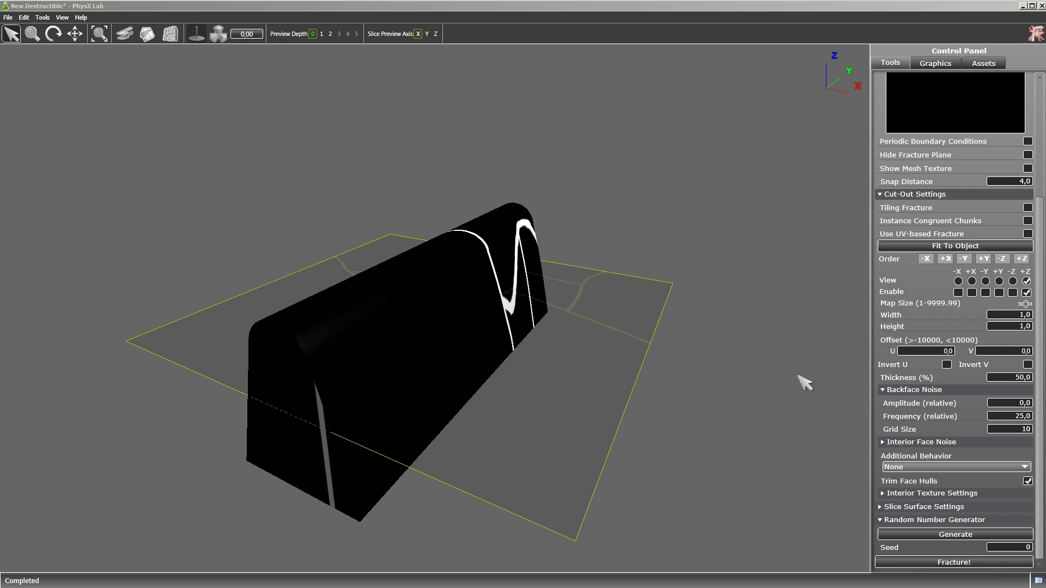
Compare the -Y and +Z projections, enable -Y alongside +Z, and fracture the barrier again.
left_click(985, 281)
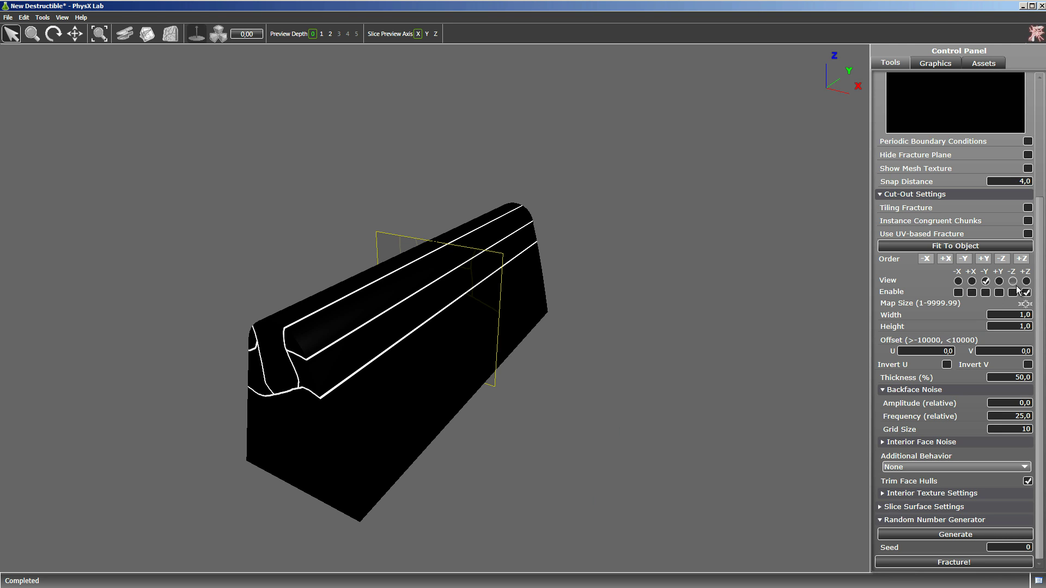
left_click(1026, 281)
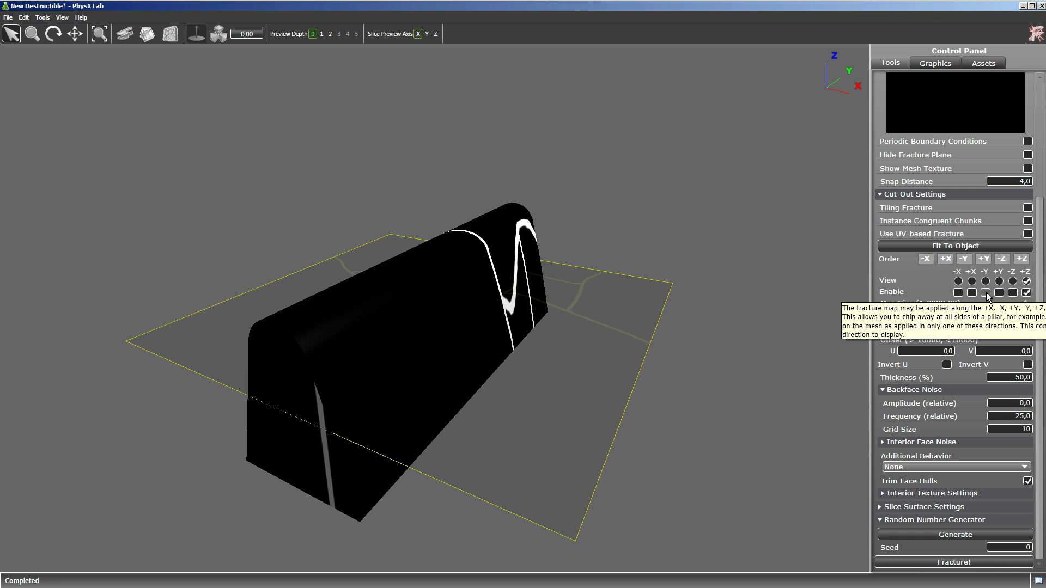
left_click(986, 293)
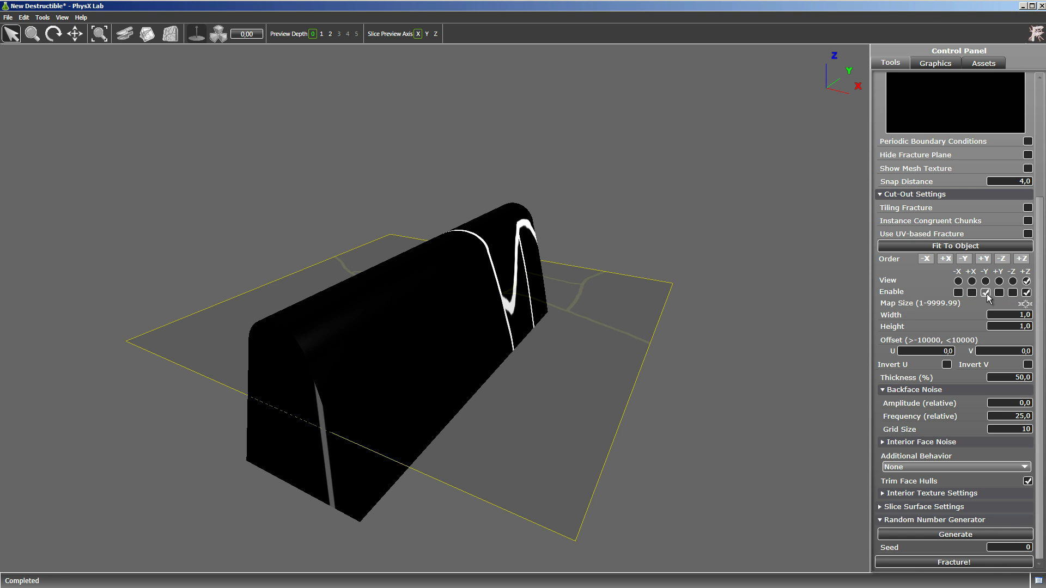
left_click(926, 564)
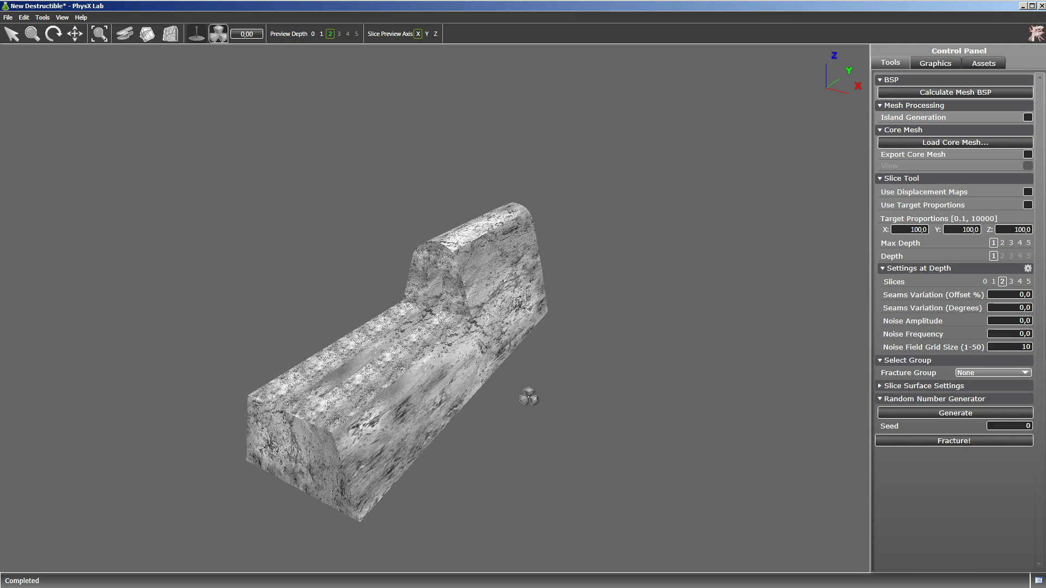
left_click_drag(530, 398, 479, 424)
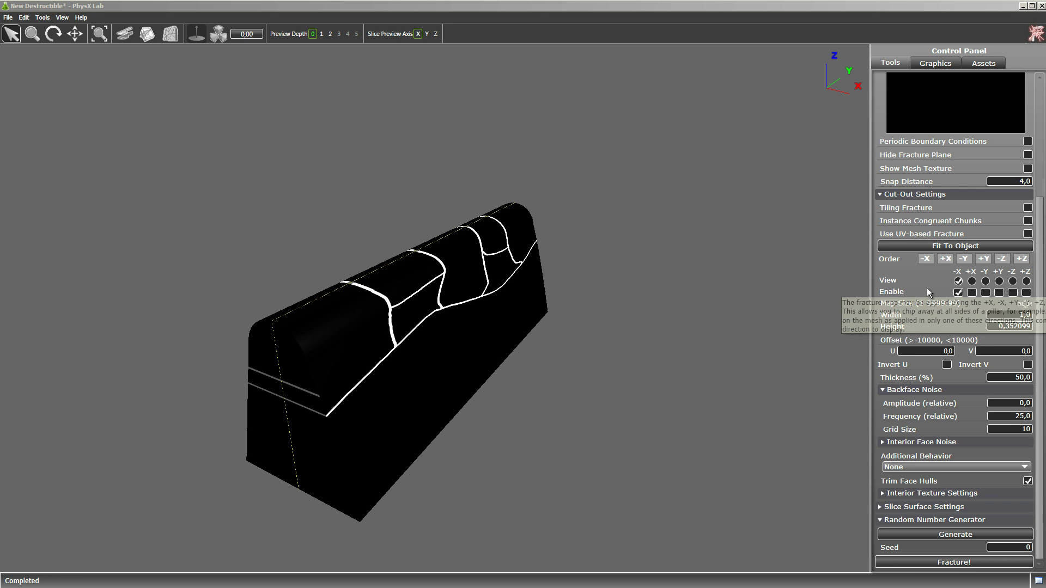
Try placing +X ahead of -X in the cut-out order, and restore the original order.
left_click(946, 260)
left_click_drag(946, 260, 907, 259)
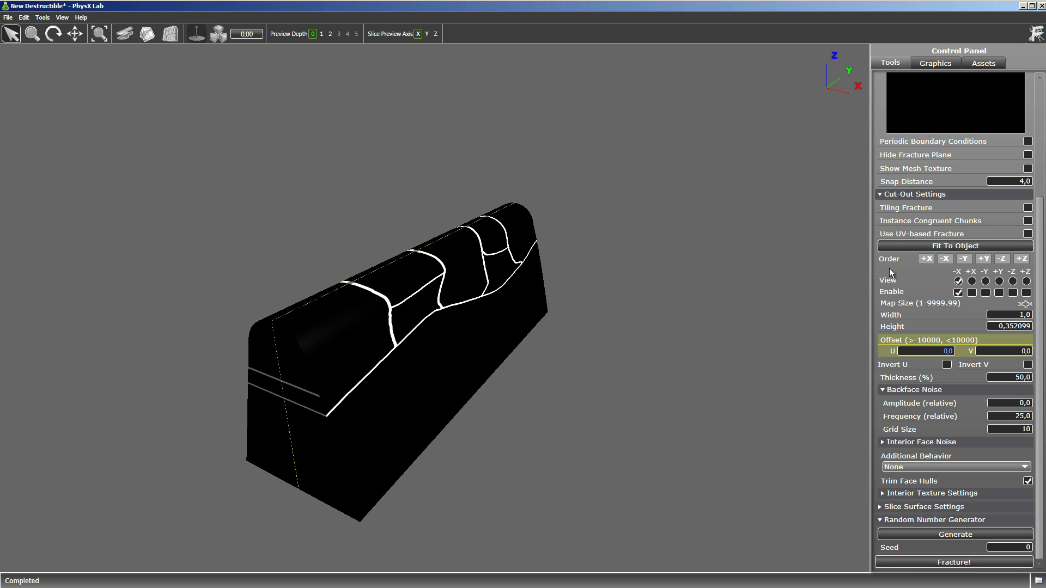
left_click_drag(946, 262, 934, 259)
Fracture the barrier with only the -X cut-out enabled and inspect the spread chunks at preview depths 0, 1 and 2.
left_click(929, 562)
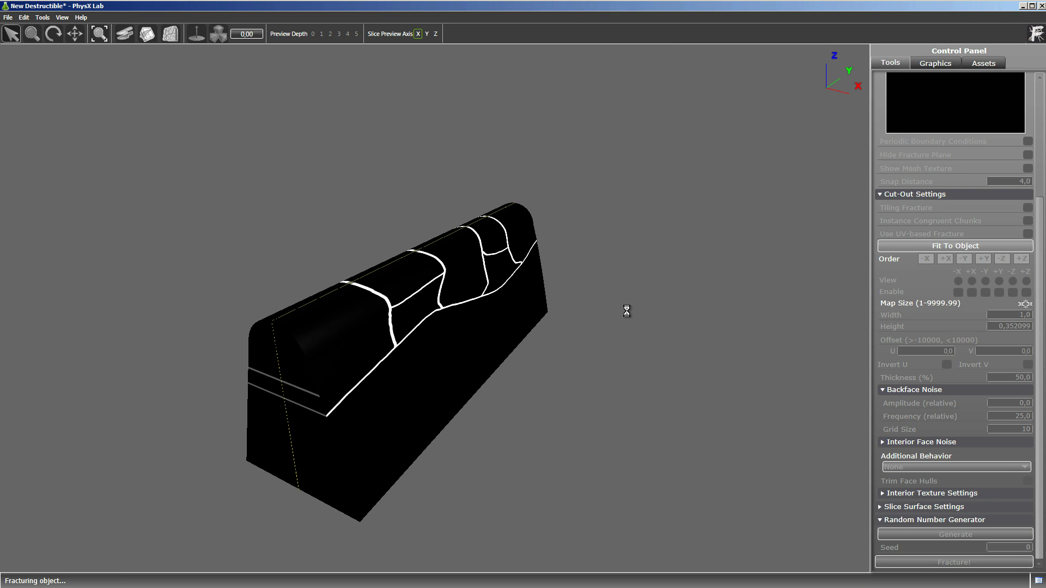
left_click_drag(570, 359, 550, 370)
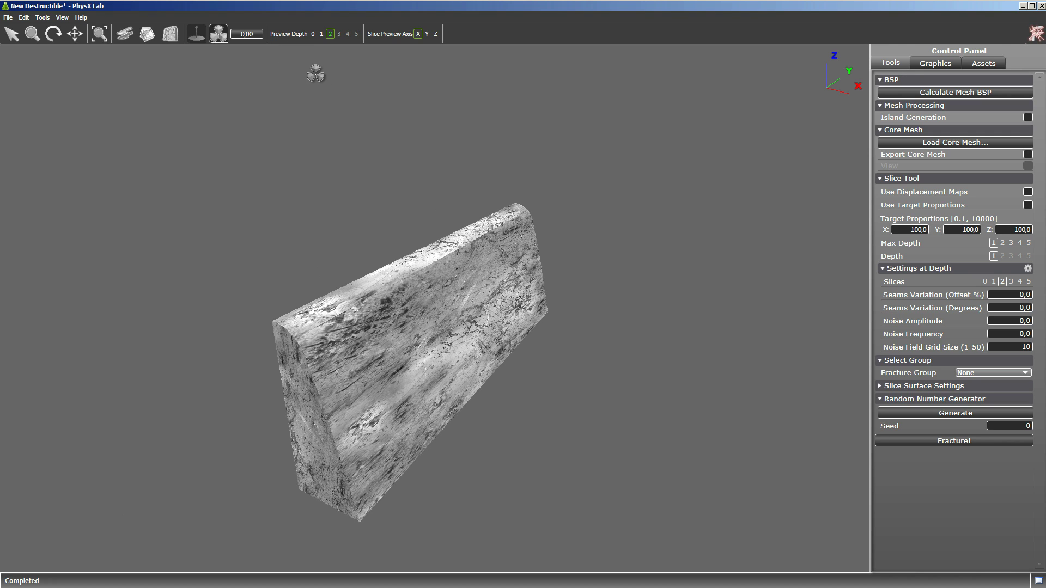
left_click(312, 34)
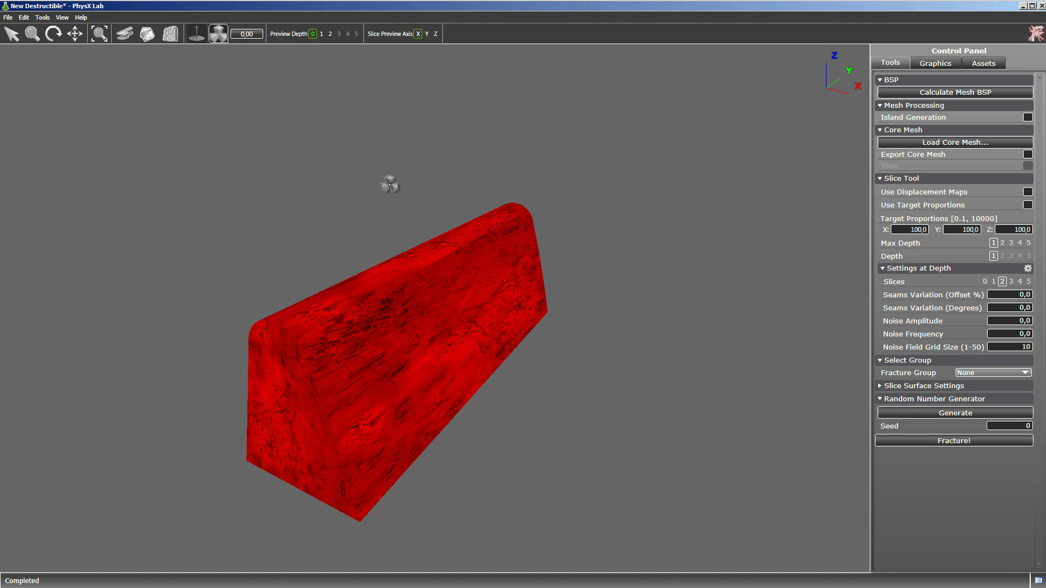
left_click(321, 34)
left_click_drag(349, 222, 427, 125)
left_click(328, 37)
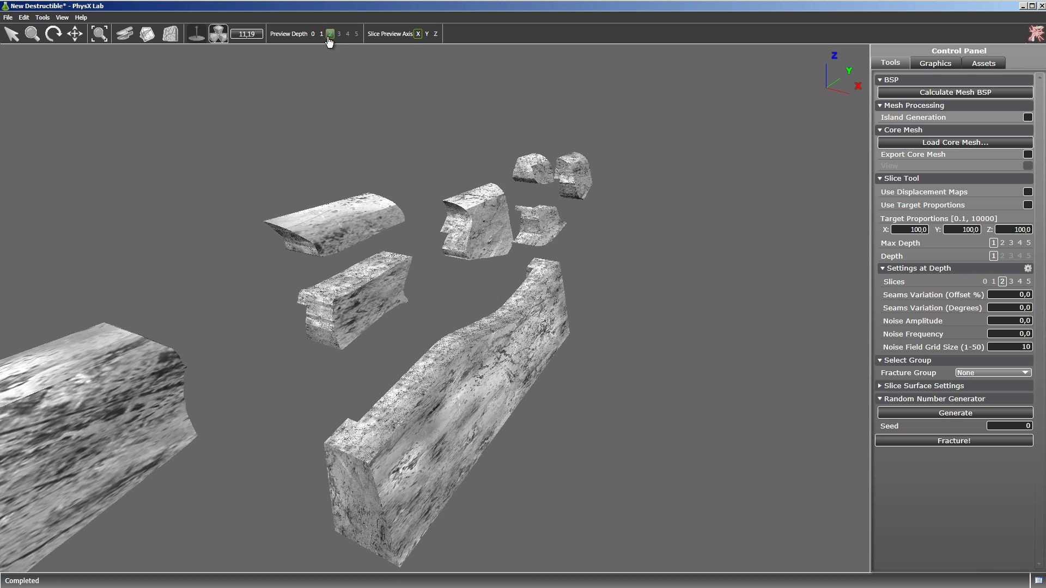
left_click_drag(385, 158, 243, 218)
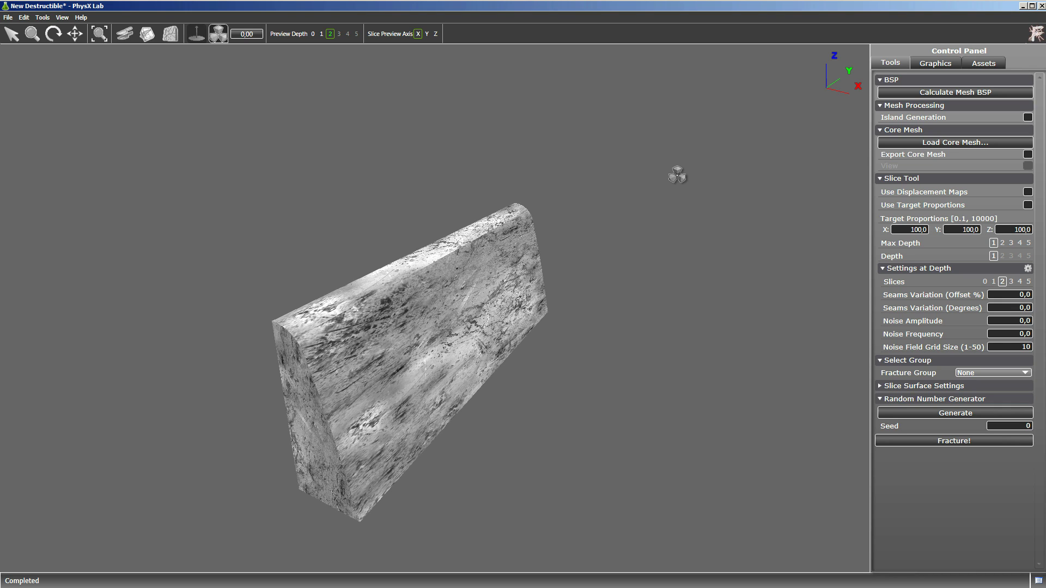
Test the fractured barrier in playground mode by striking it twice with the hammer, and return to authoring mode.
key("F11")
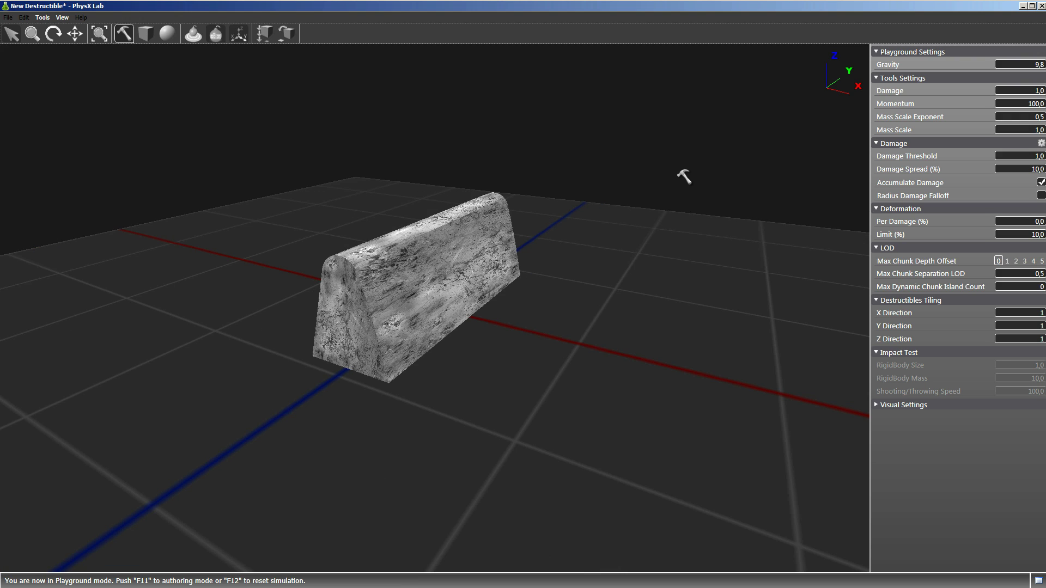
left_click(493, 214)
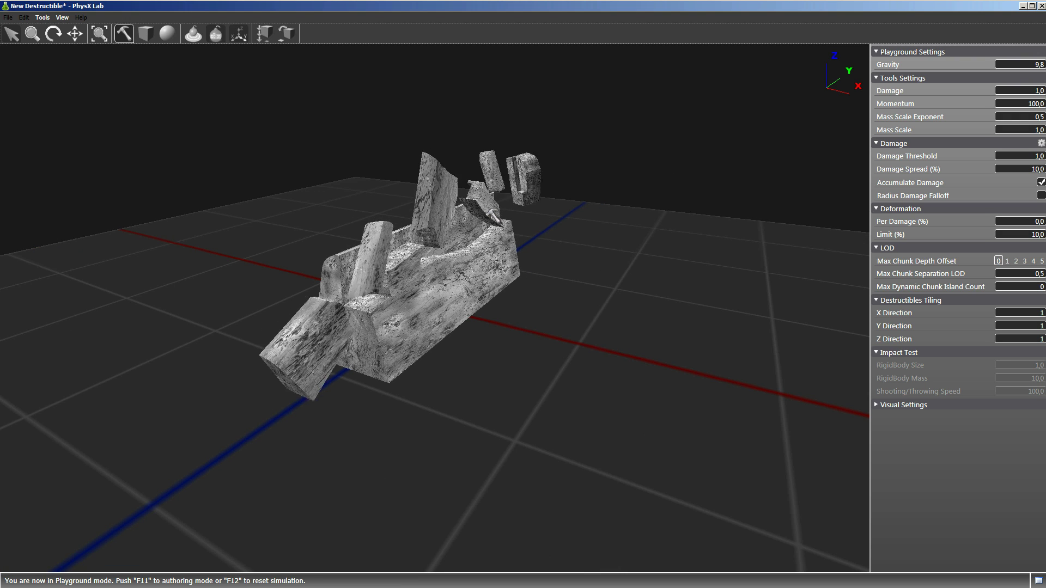
left_click(420, 232)
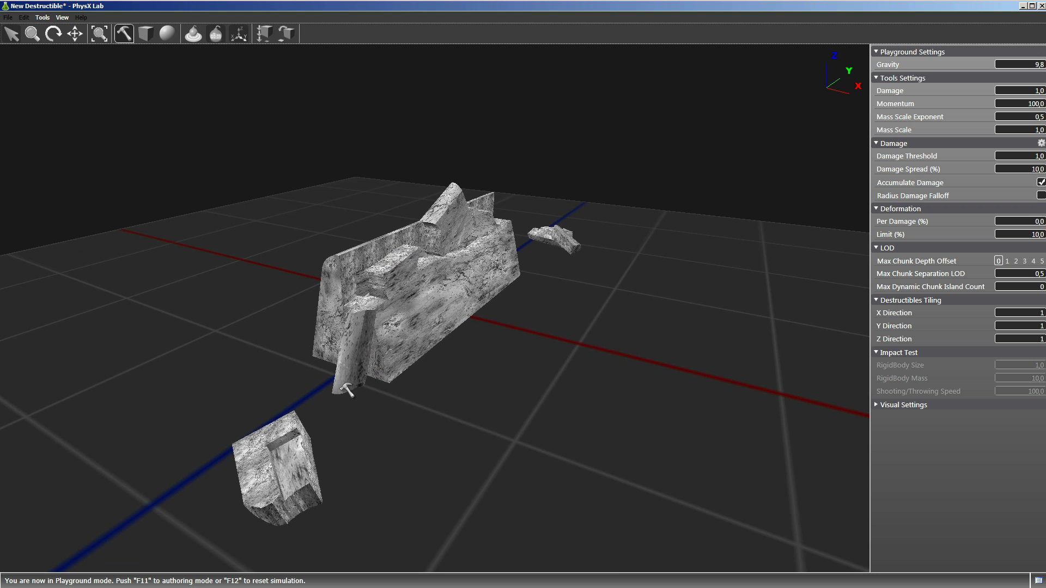
key("F11")
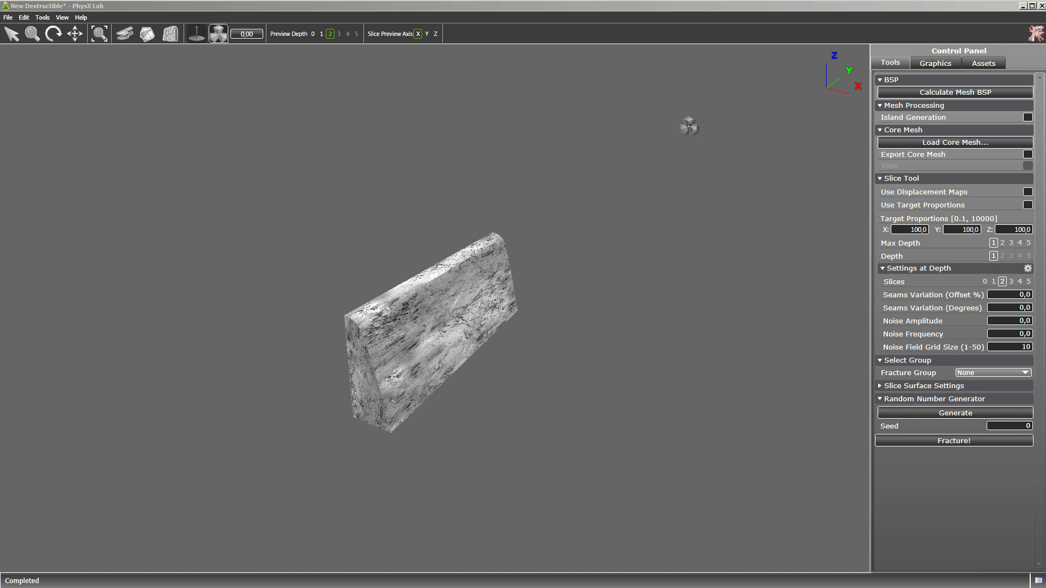
Strike the barrier with the hammer in playground mode, resetting the simulation after each hit, and return to authoring mode.
left_click(688, 125)
key("F11")
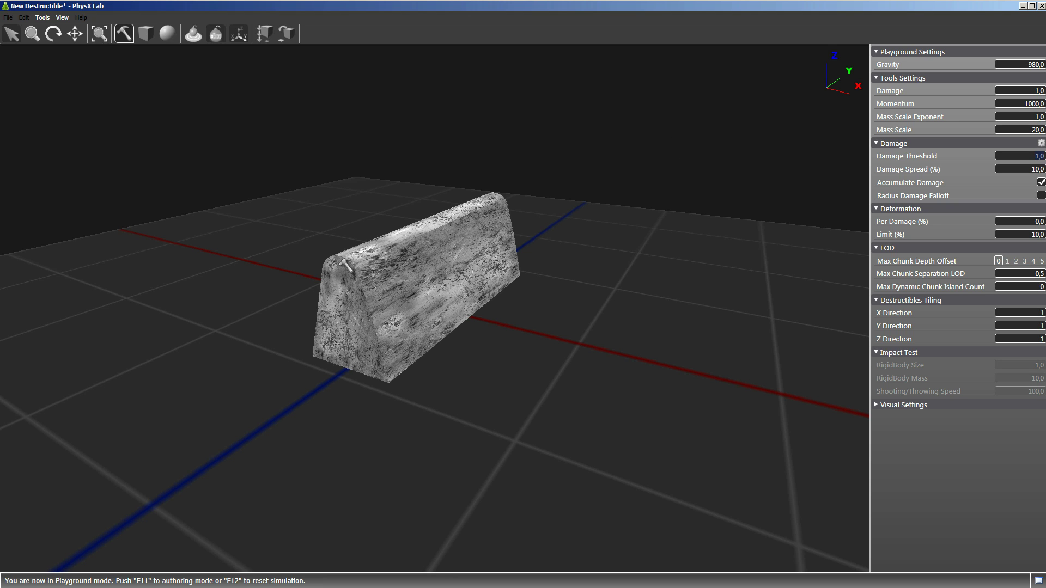
left_click(429, 234)
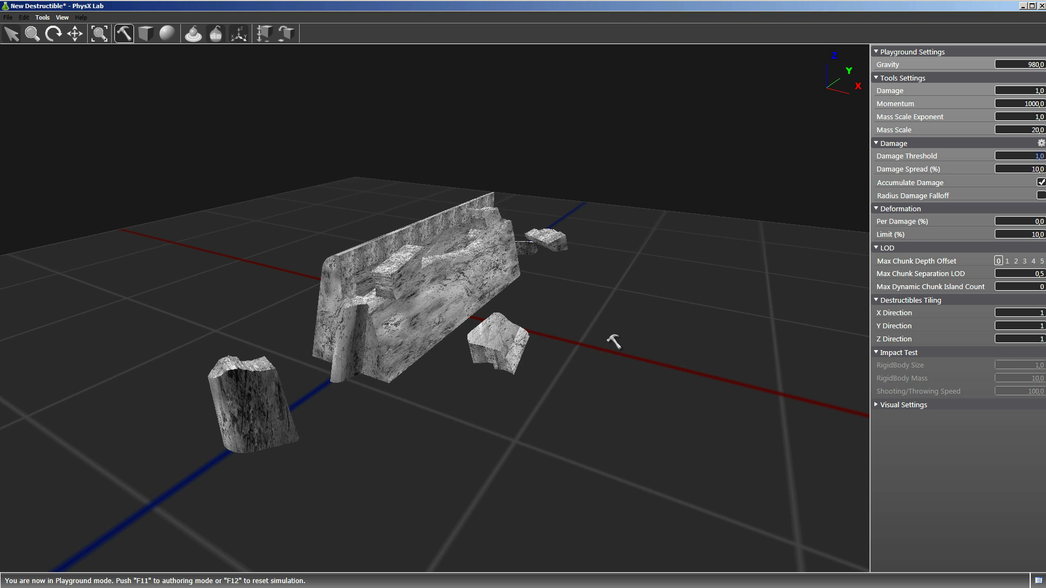
key("F12")
left_click(442, 242)
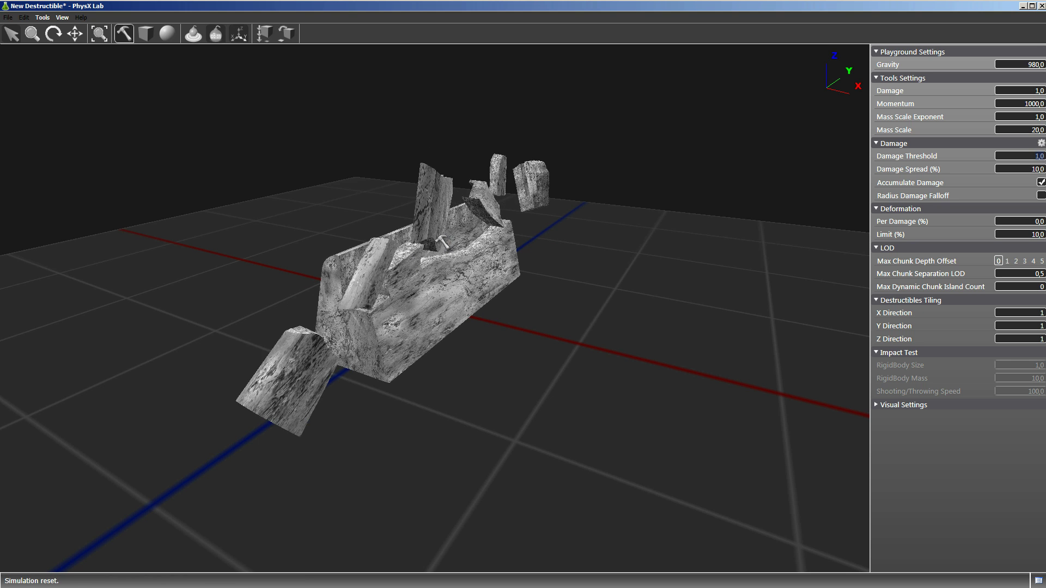
key("F12")
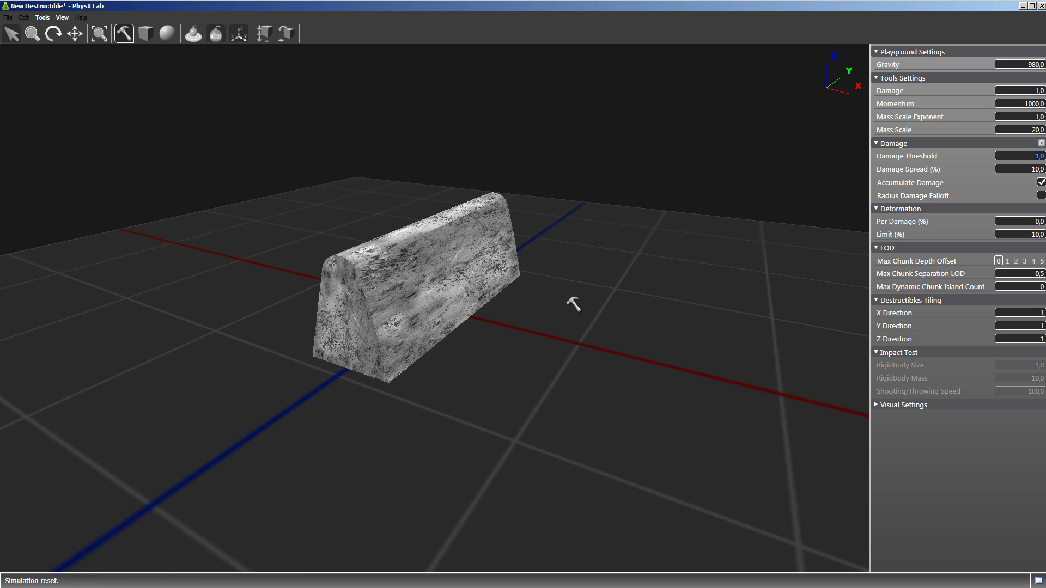
key("Escape")
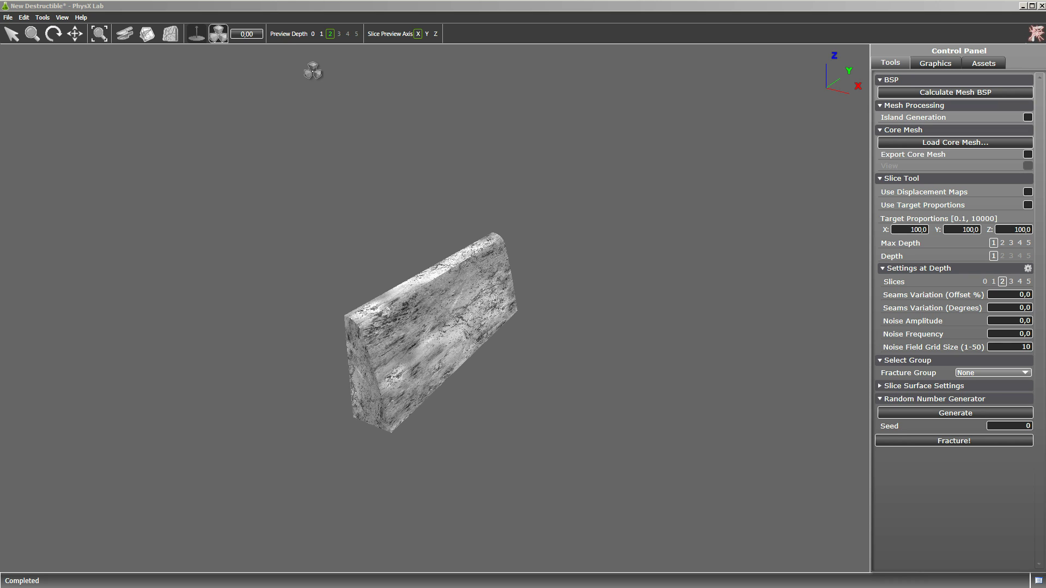
Spread the depth 1 chunks apart and mark the rear slab of the barrier as Don't fracture.
left_click(320, 34)
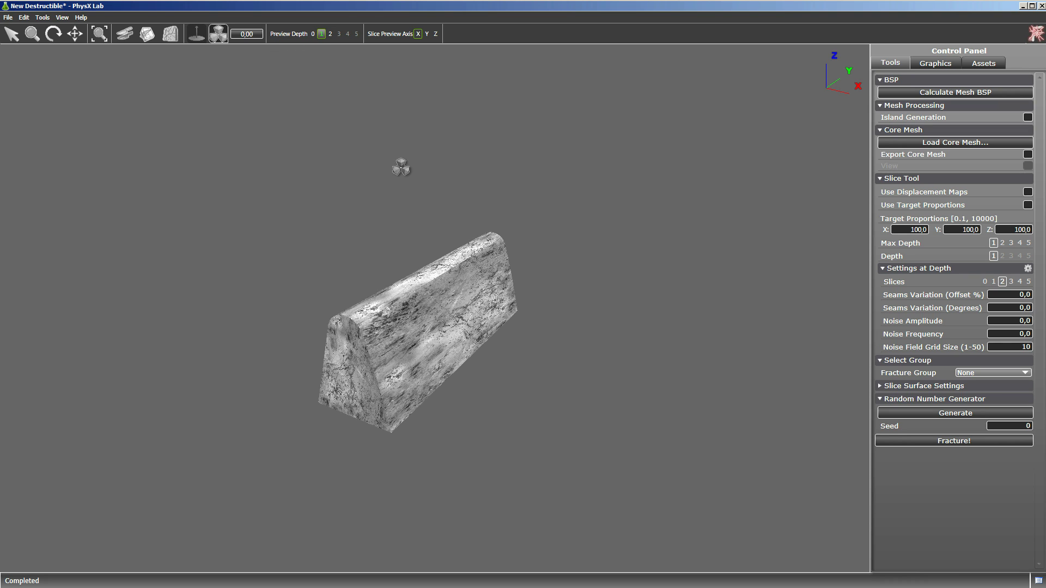
left_click_drag(505, 205, 752, 242)
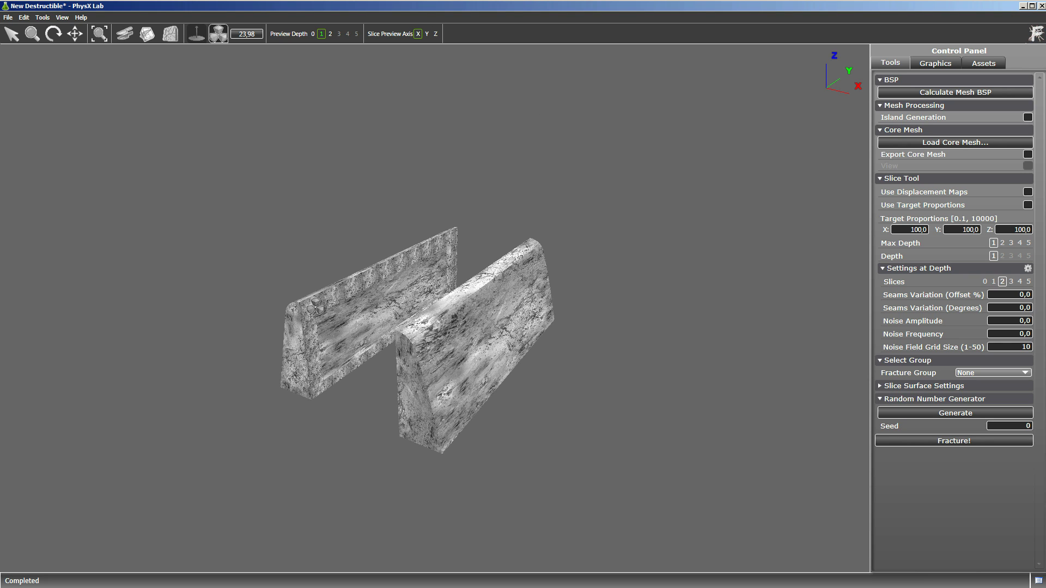
left_click(315, 306)
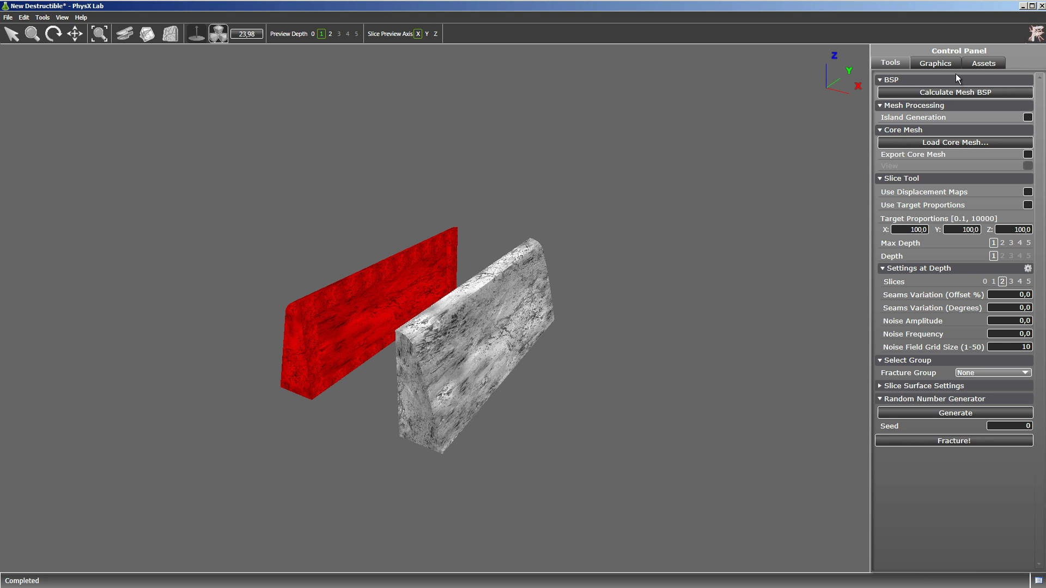
left_click(978, 66)
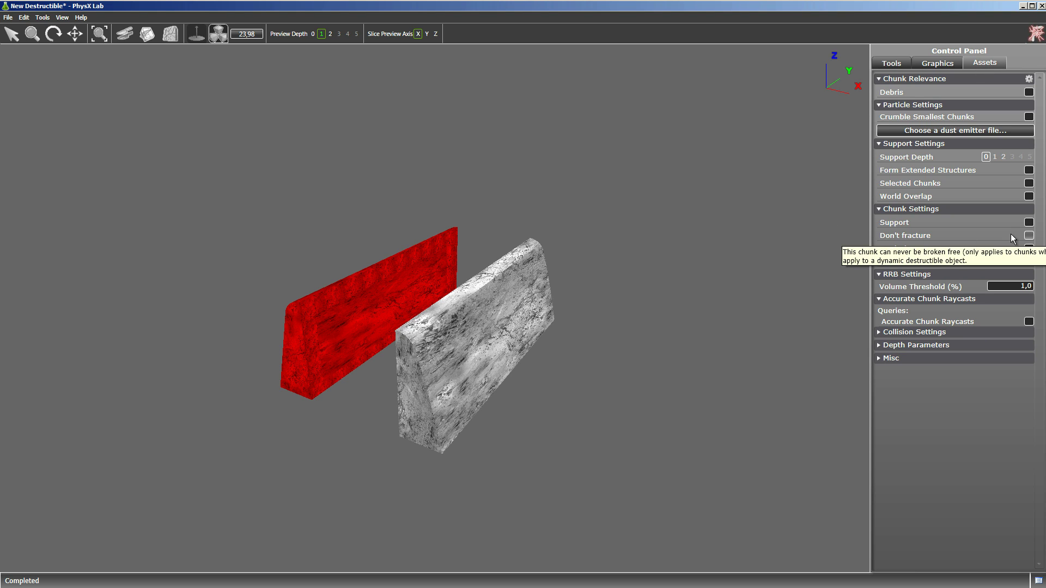
left_click(1028, 236)
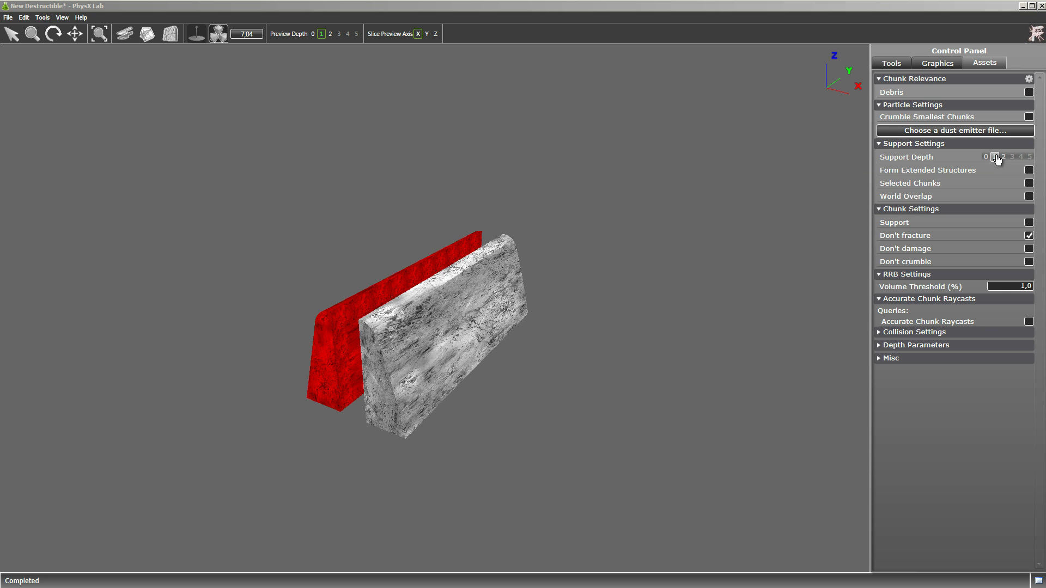
Try a support depth of 1 for the barrier and return the support depth to 0.
left_click(997, 159)
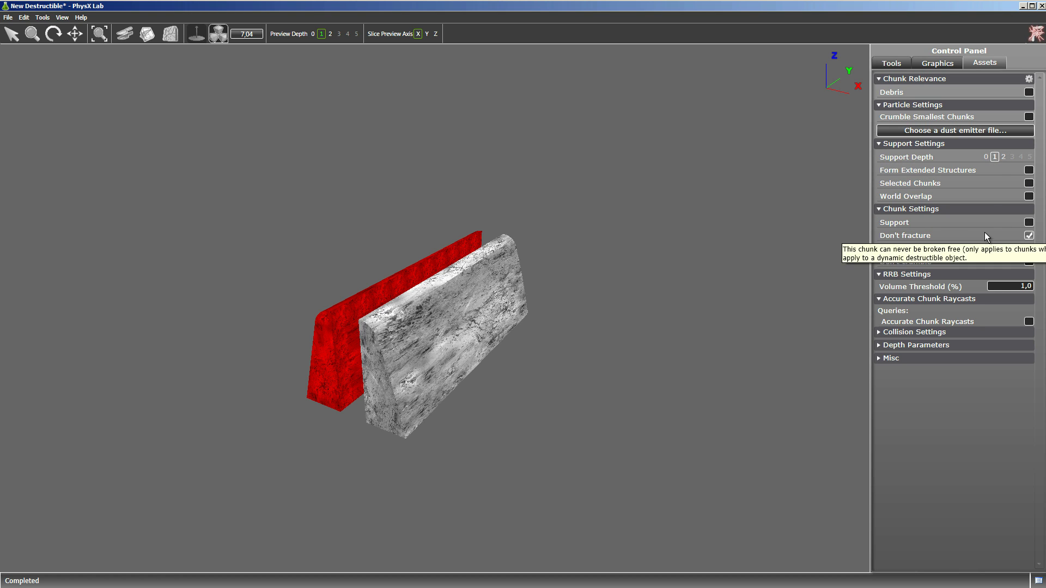
left_click(986, 158)
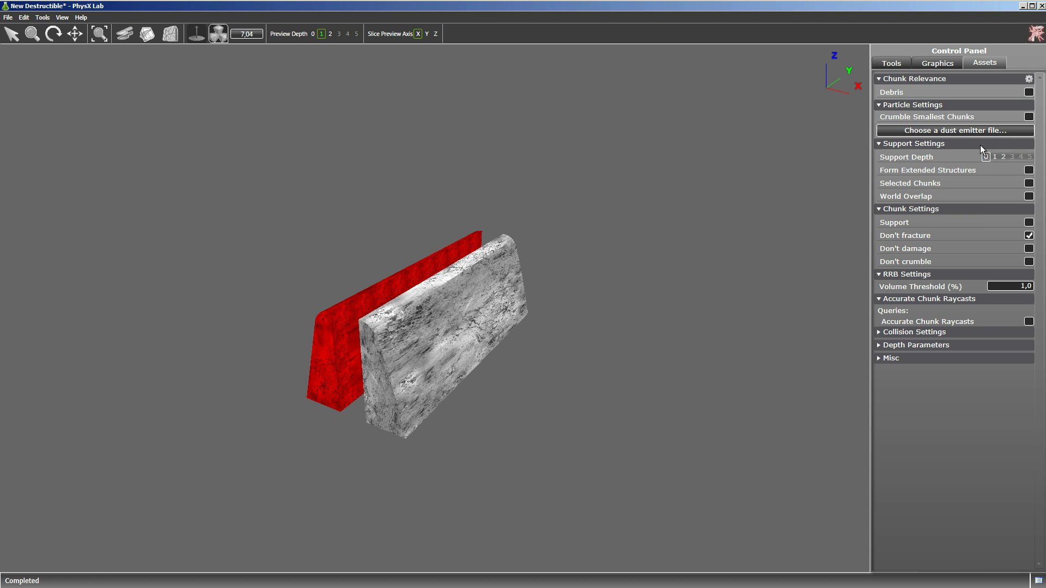
Set the barrier's support depth to 1, then strike it with the hammer in playground mode and return to authoring mode.
left_click(996, 157)
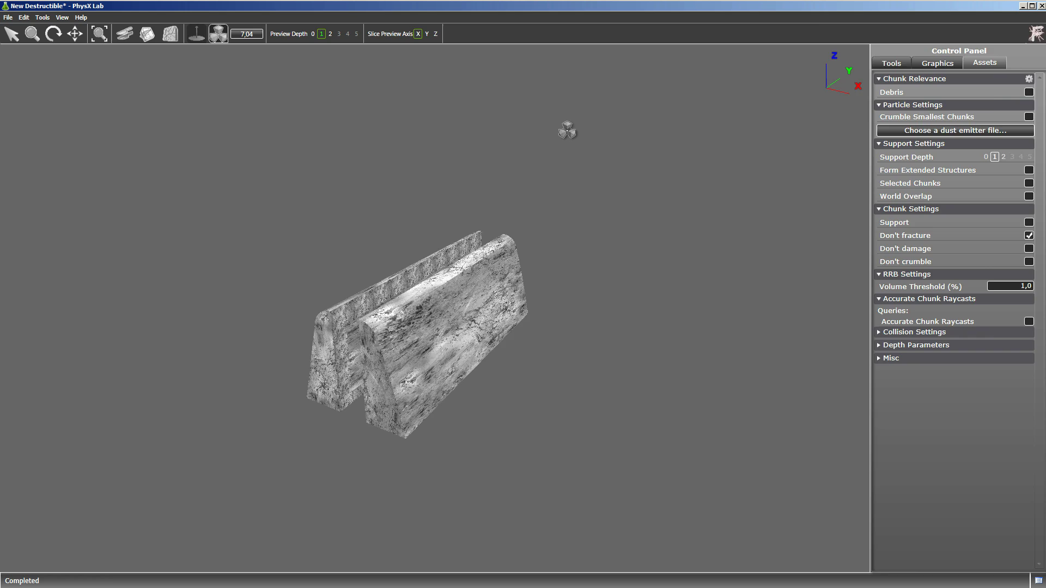
key("F11")
left_click(459, 245)
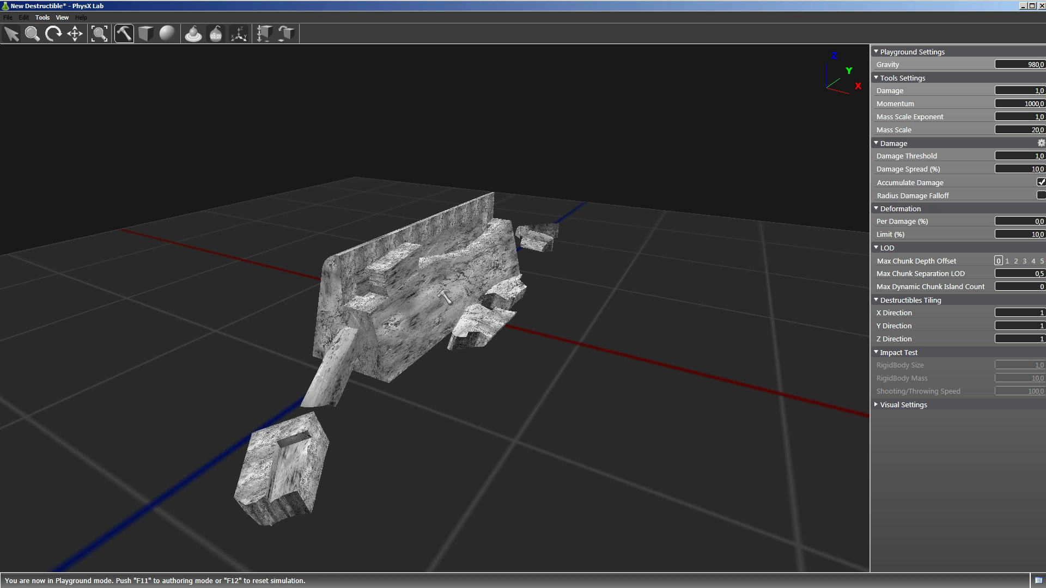
key("F11")
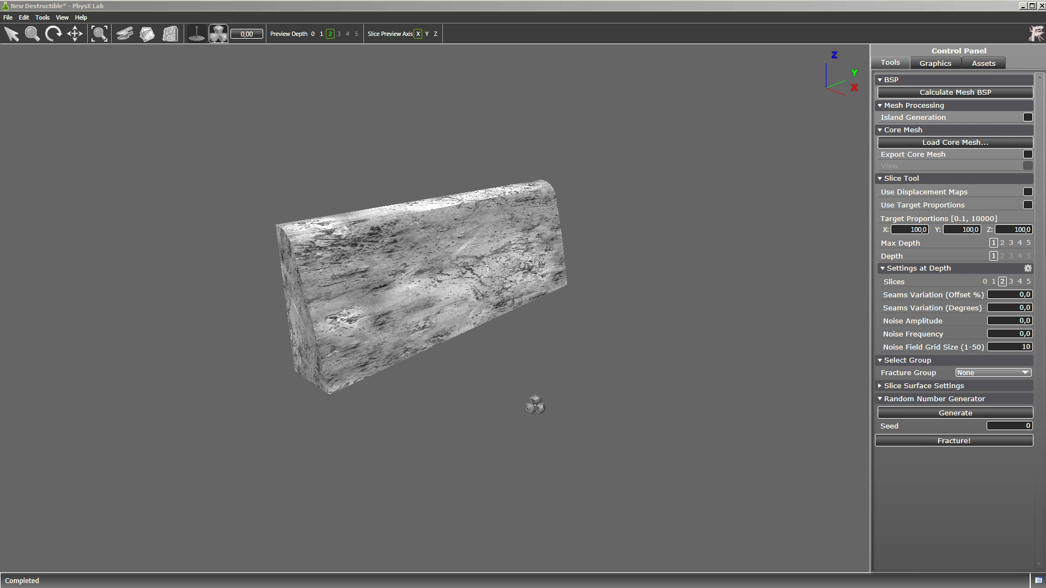
Fracture the barrier using the Slice tool with Seams Variation of 25 % offset and 25 degrees.
left_click_drag(598, 276, 562, 271)
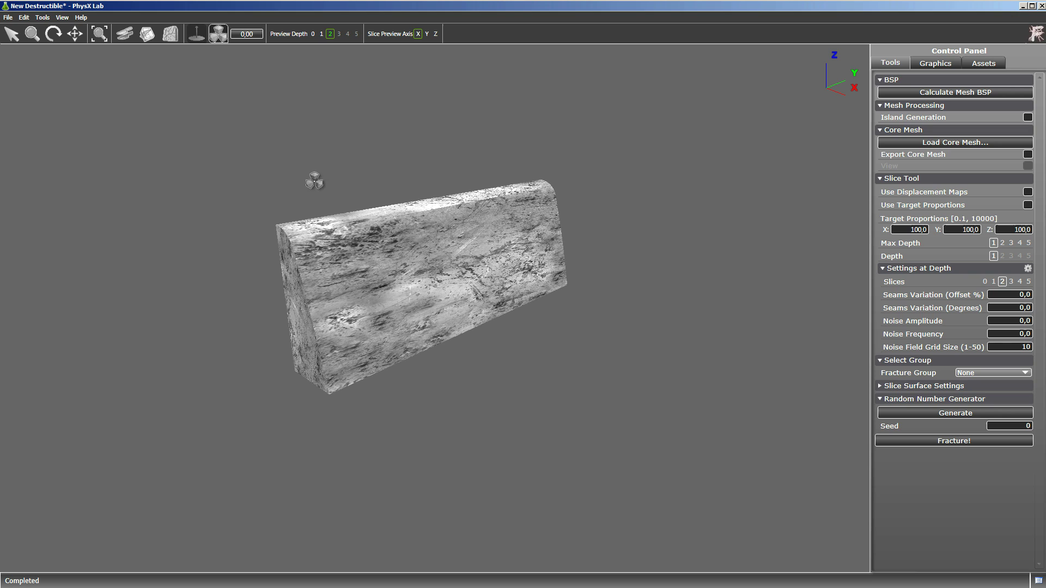
left_click(127, 34)
left_click(1000, 295)
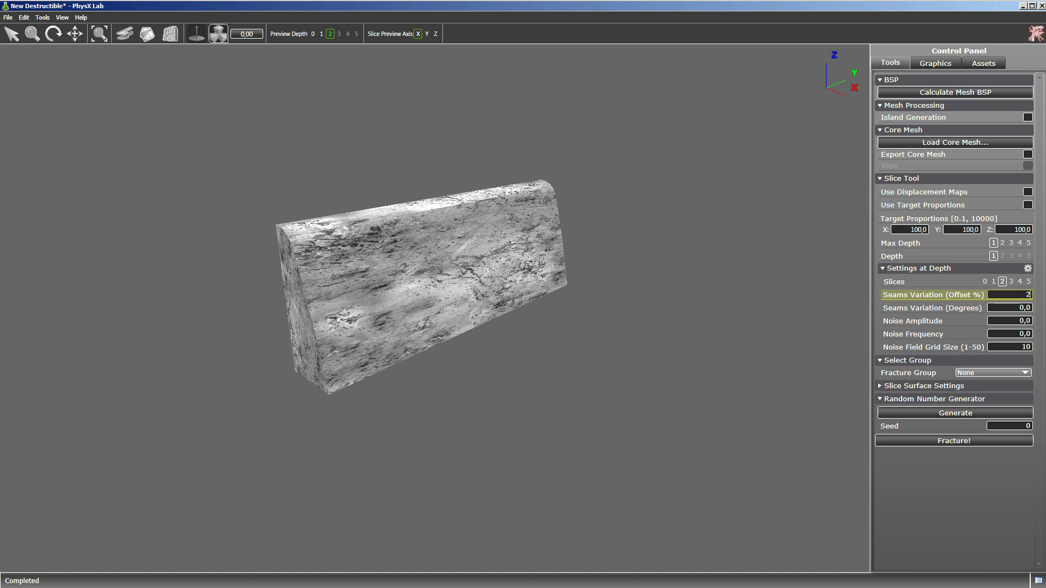
key("Tab")
type("2")
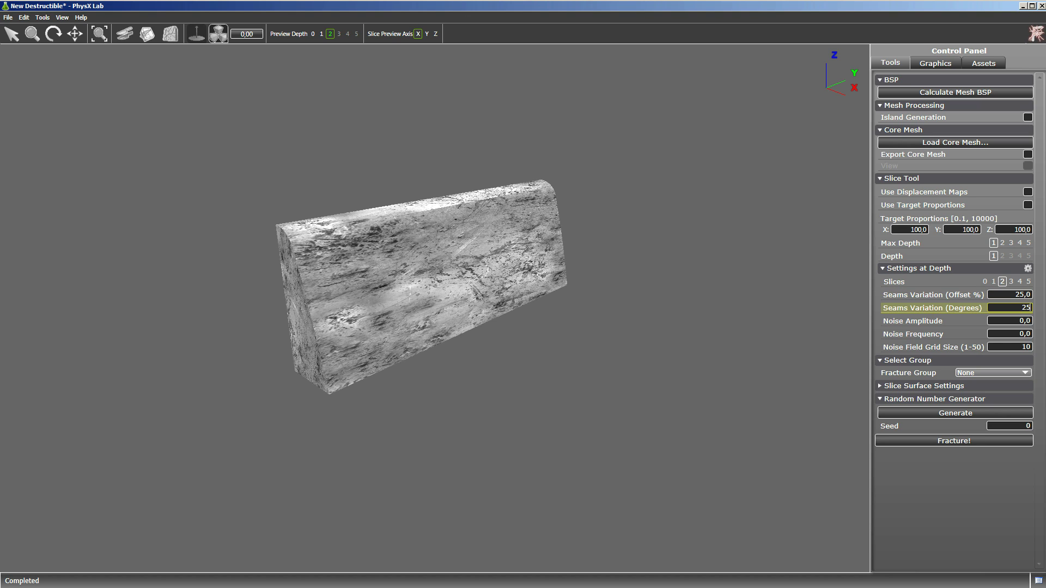
key("Tab")
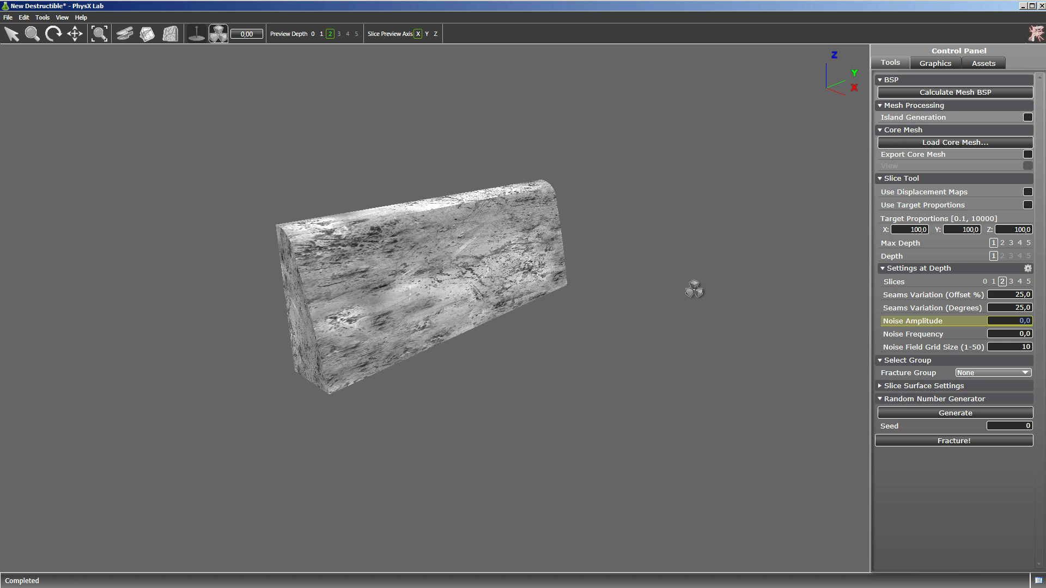
left_click(950, 443)
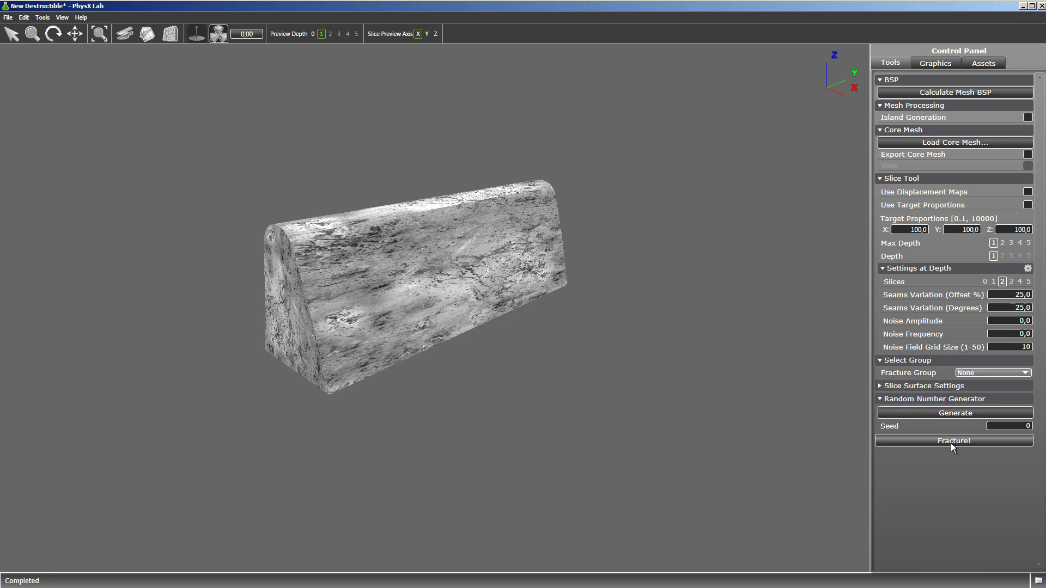
Slice the barrier with Use Target Proportions enabled and spread the depth 1 chunks apart.
left_click_drag(545, 388, 532, 411)
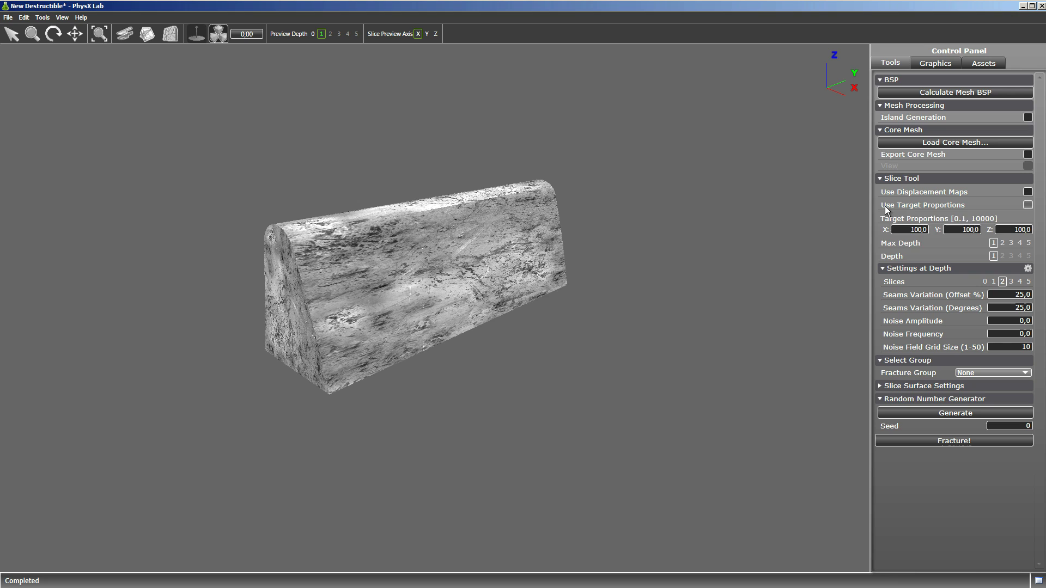
left_click(1028, 206)
mouse_move(571, 370)
left_mouse_down()
mouse_move(675, 358)
mouse_move(572, 397)
mouse_move(648, 383)
mouse_move(565, 397)
mouse_move(555, 395)
mouse_move(559, 370)
left_mouse_up()
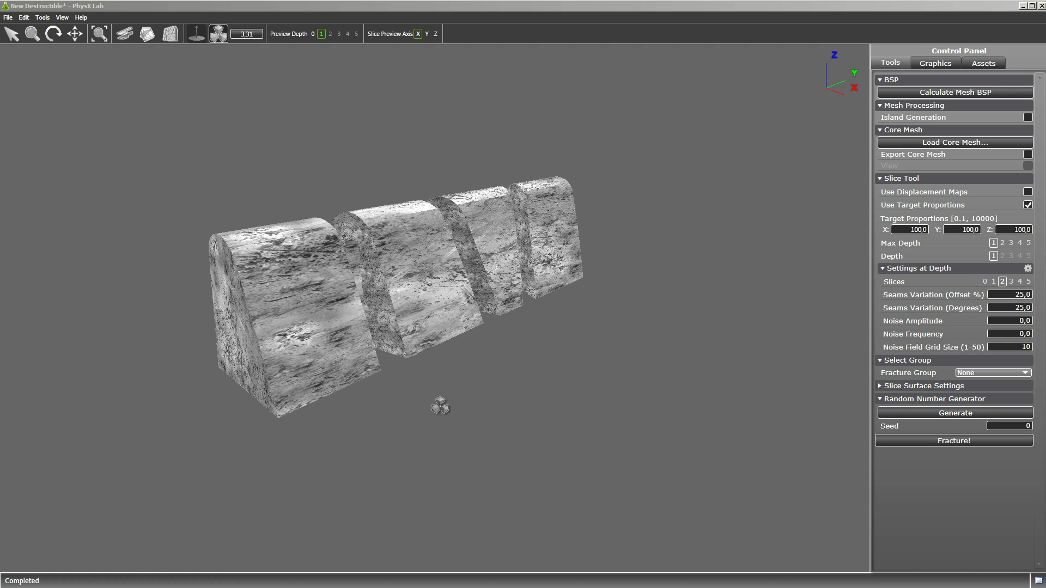
Set the cut-out fracture's Additional Behavior to Apply Slice to Cutout and fracture the barrier.
left_click(151, 42)
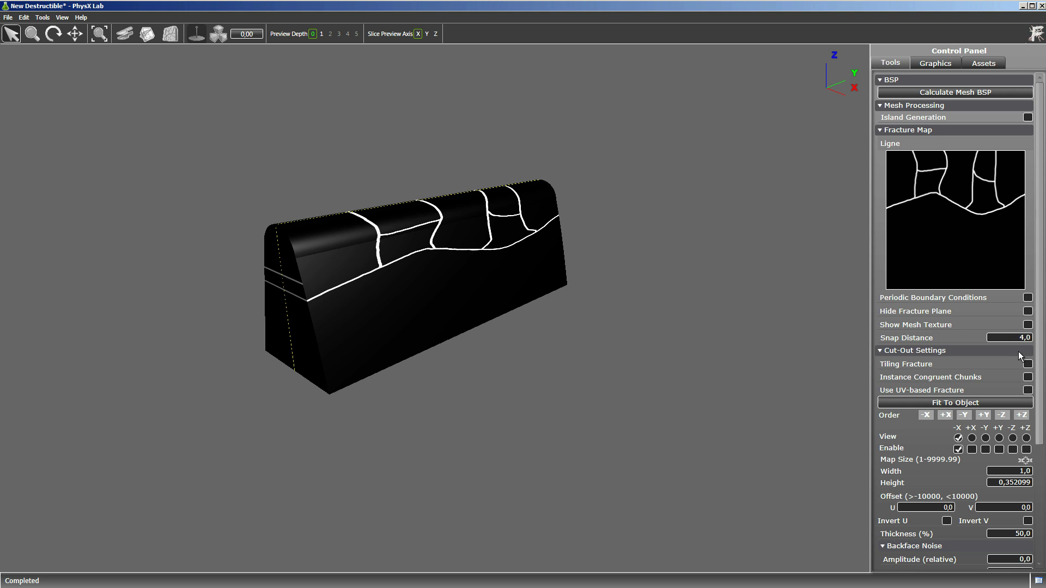
left_click_drag(1041, 370, 1042, 485)
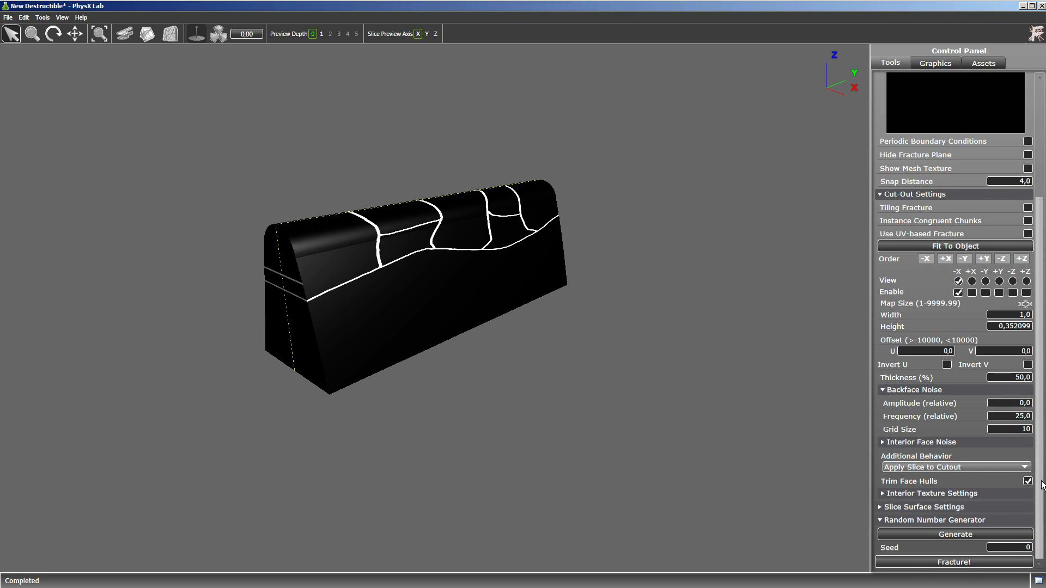
left_click(1024, 468)
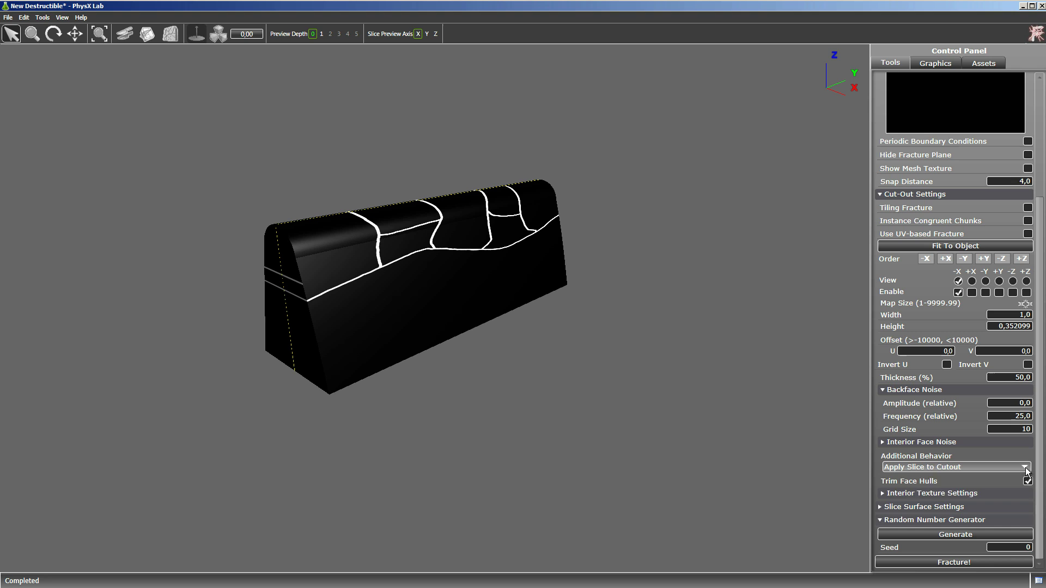
left_click(908, 480)
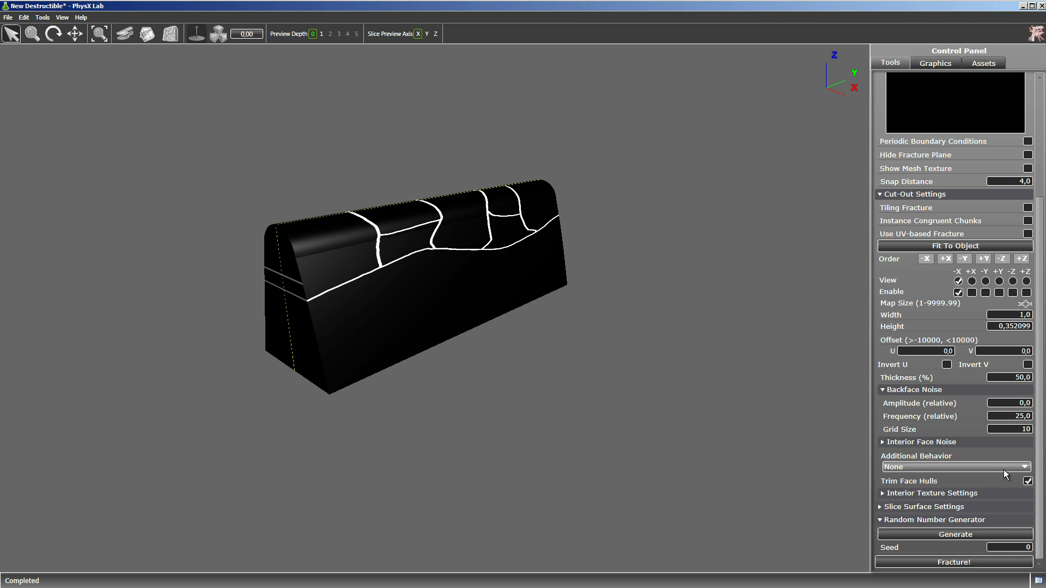
left_click(1022, 469)
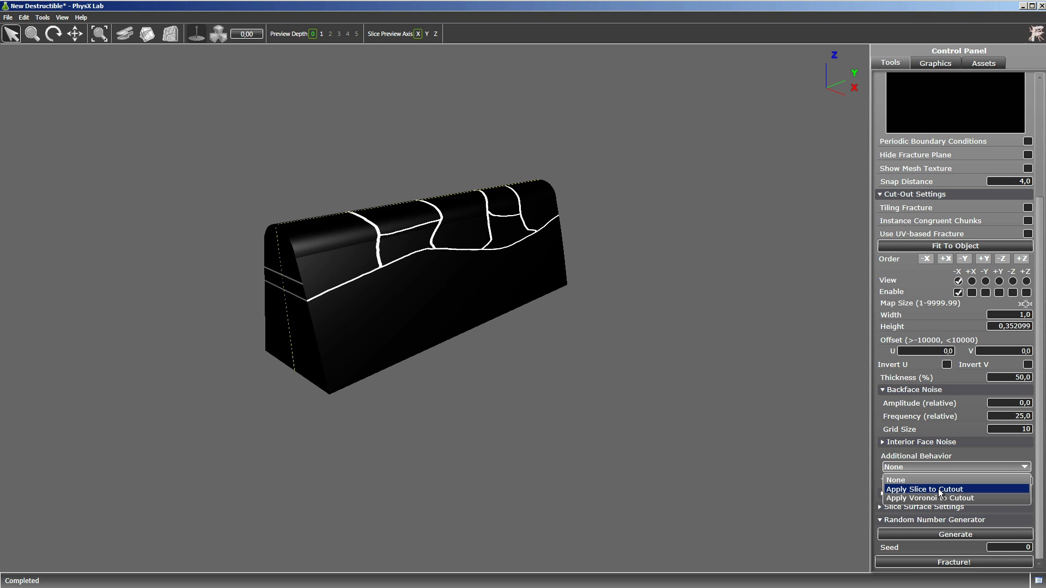
left_click(940, 489)
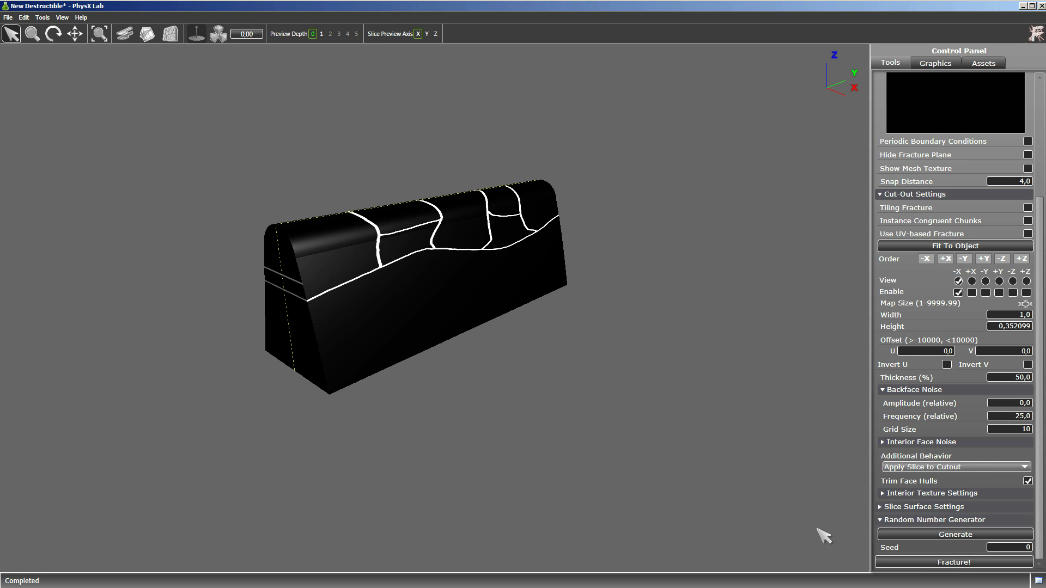
left_click(954, 562)
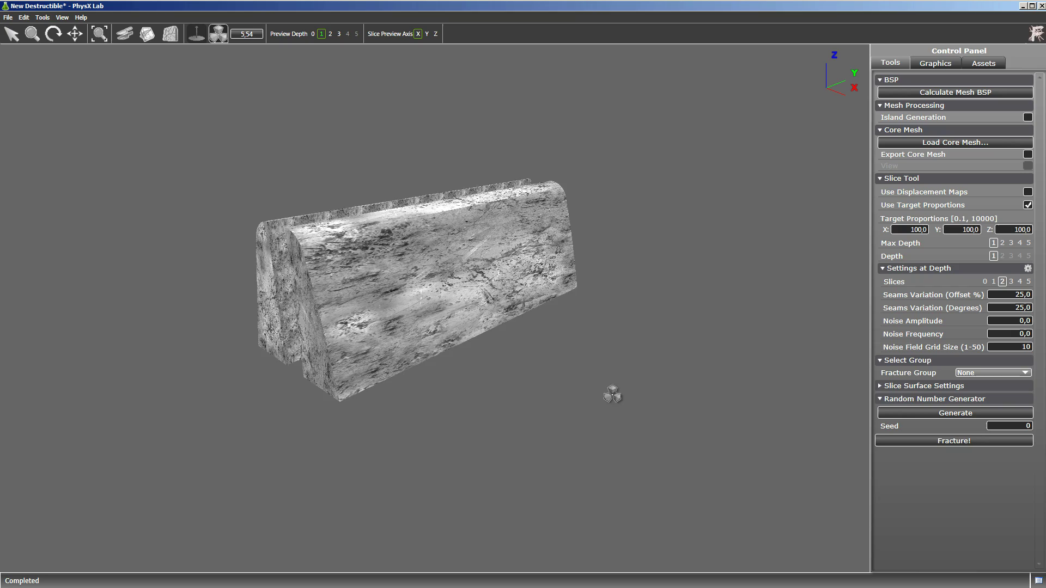
Preview the barrier at depth 3 and examine its sliced chunks by spreading them apart.
left_click(338, 34)
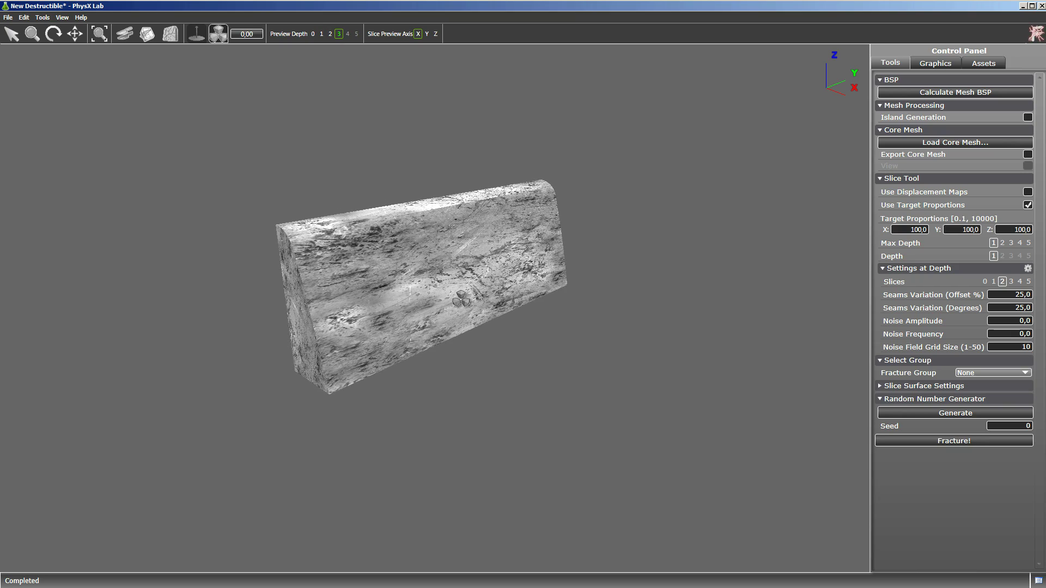
left_click_drag(462, 299, 415, 312)
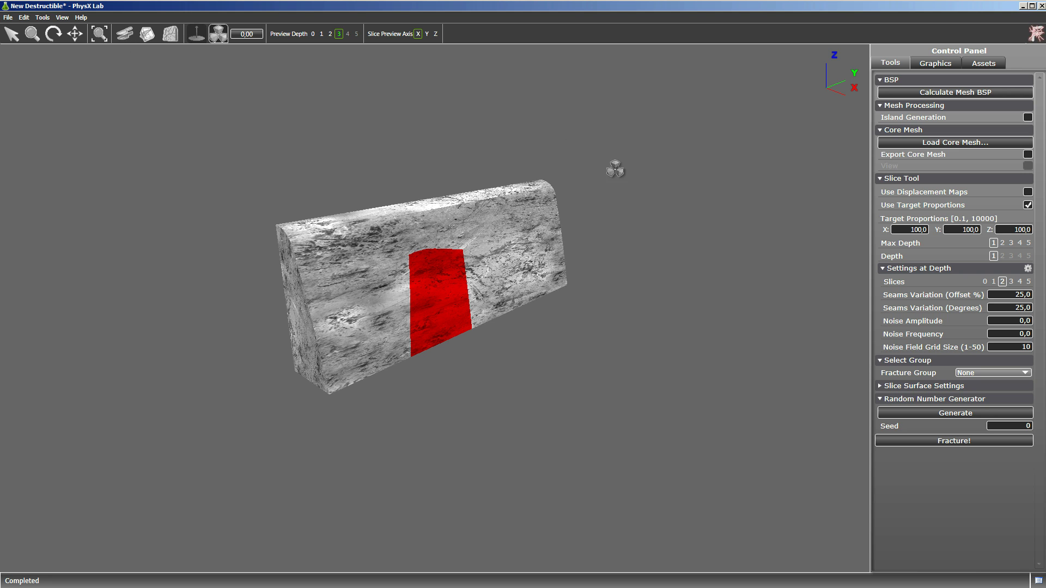
left_click_drag(627, 286, 607, 295)
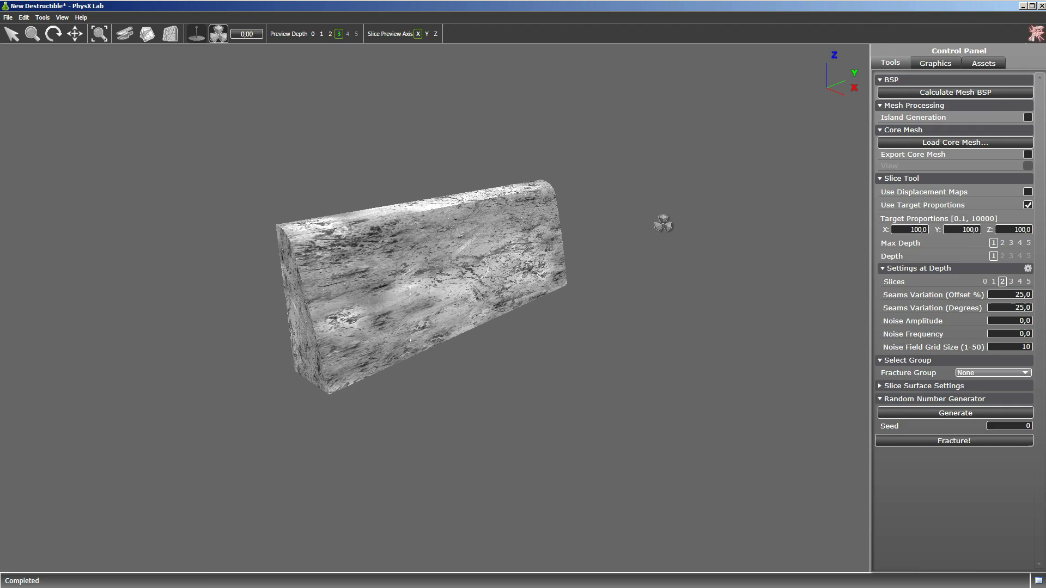
Test the sliced barrier in playground mode by hammering along its top edge and front face, and return to authoring mode.
key("F12")
left_click(521, 202)
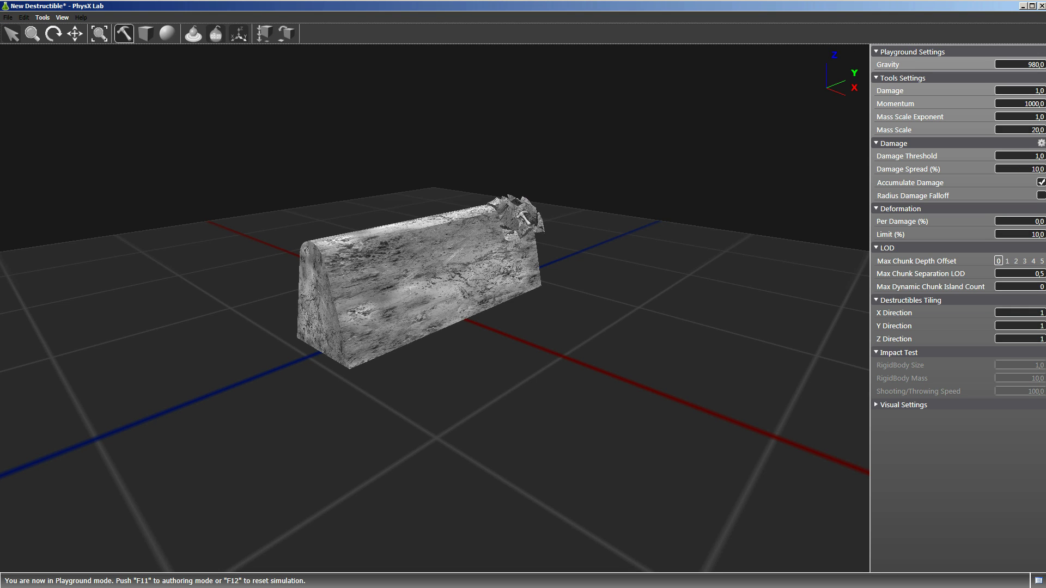
left_click(479, 229)
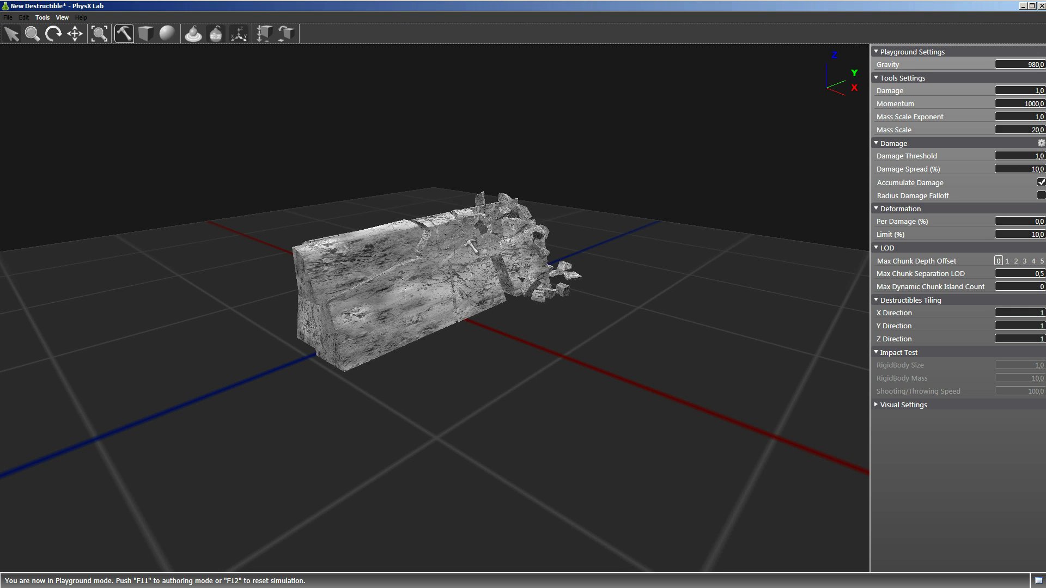
left_click(404, 240)
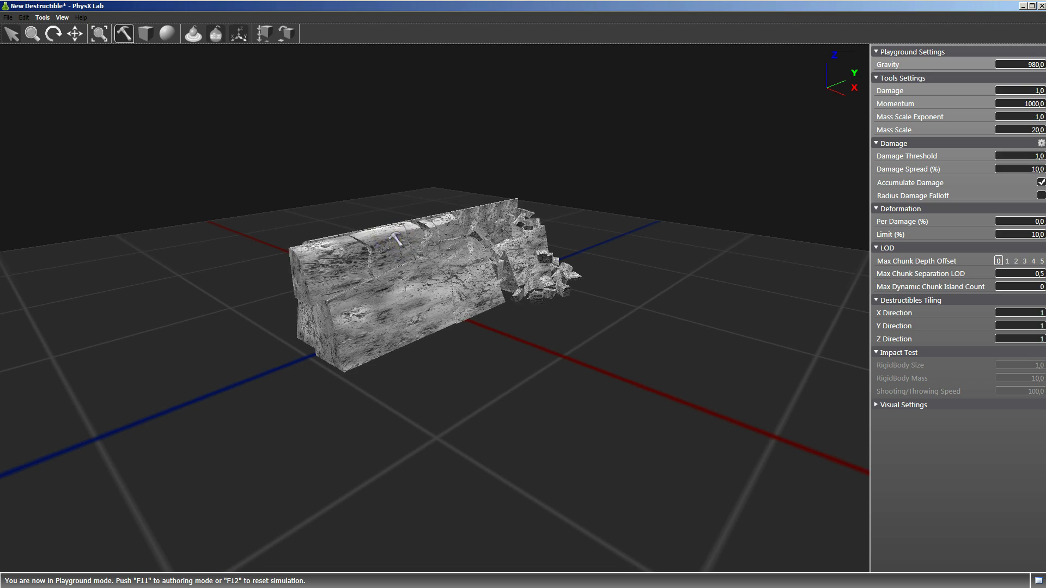
left_click(344, 267)
left_click(333, 263)
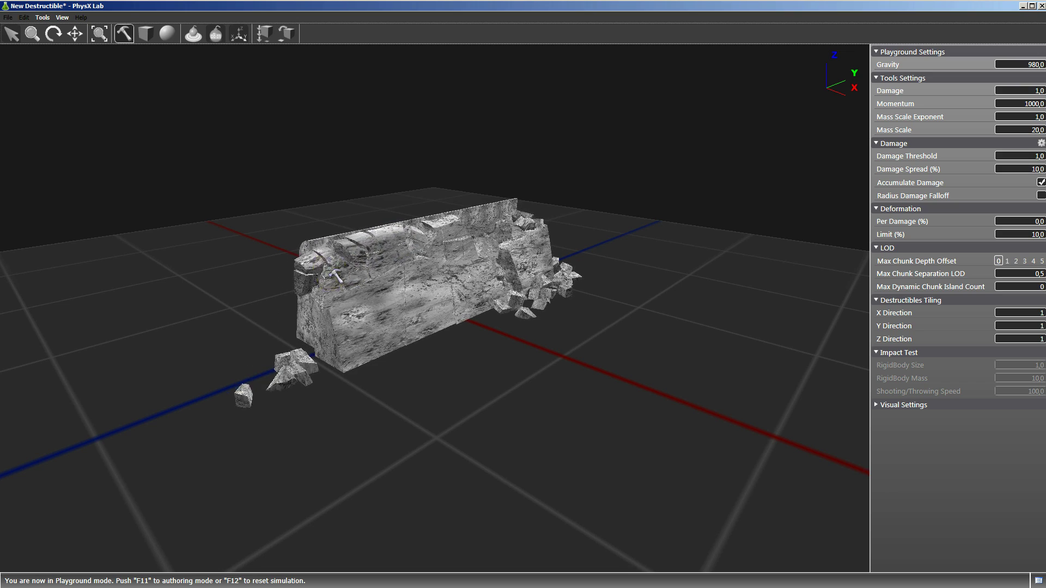
left_click(430, 247)
left_click(417, 241)
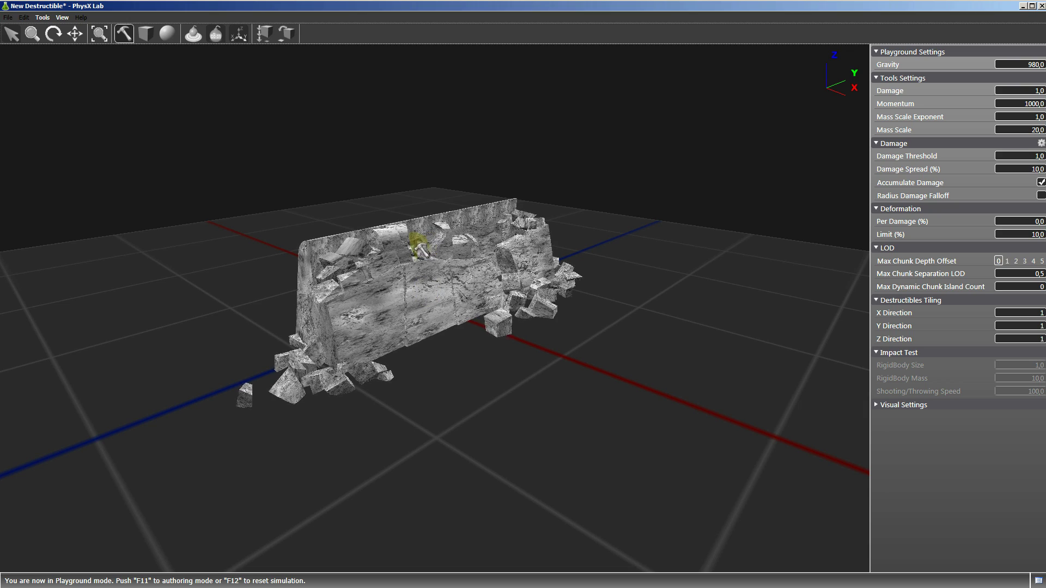
left_click(402, 303)
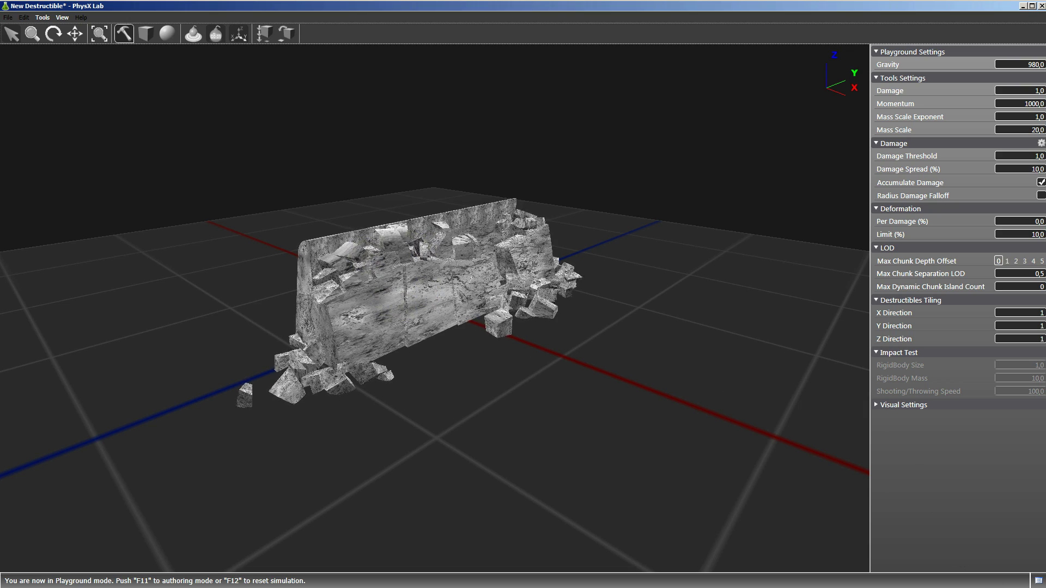
key("F11")
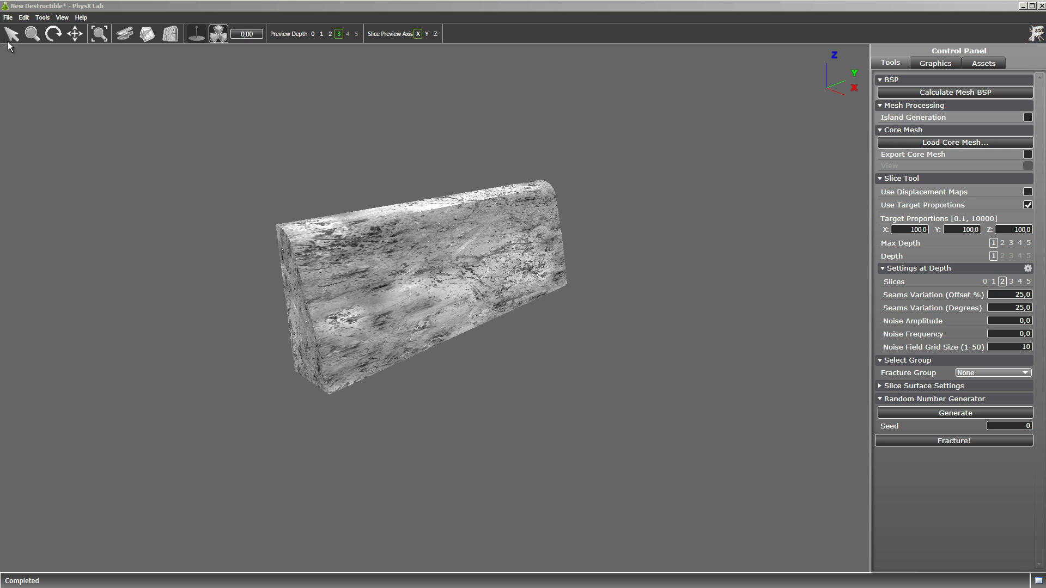
Export the fractured barrier as a binary APEX Destructible Asset named Mur_Creux in the export folder, proceeding despite outdated fracture data.
left_click(10, 18)
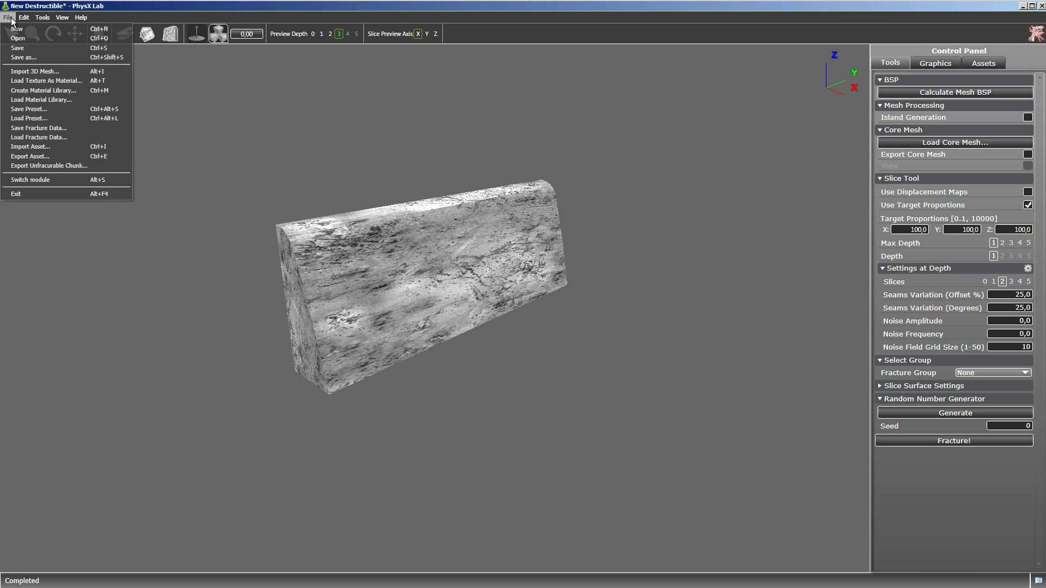
left_click(57, 157)
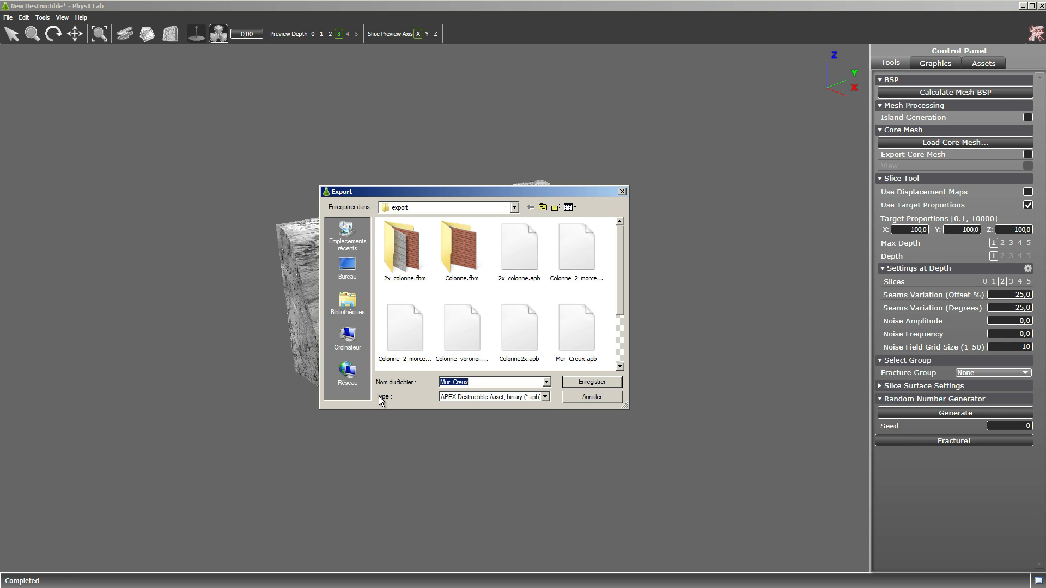
left_click(587, 382)
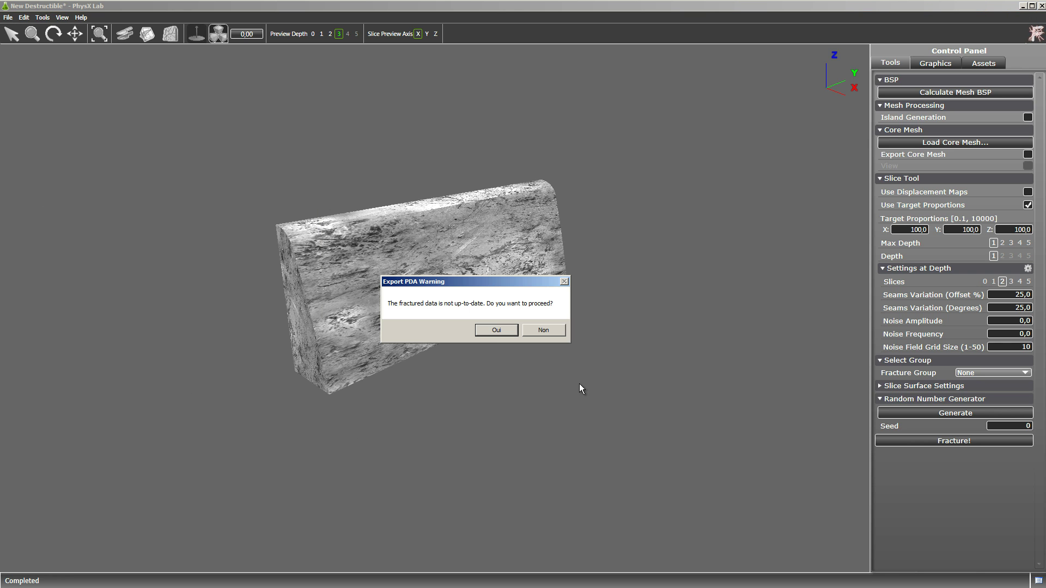
left_click(495, 330)
left_click(492, 330)
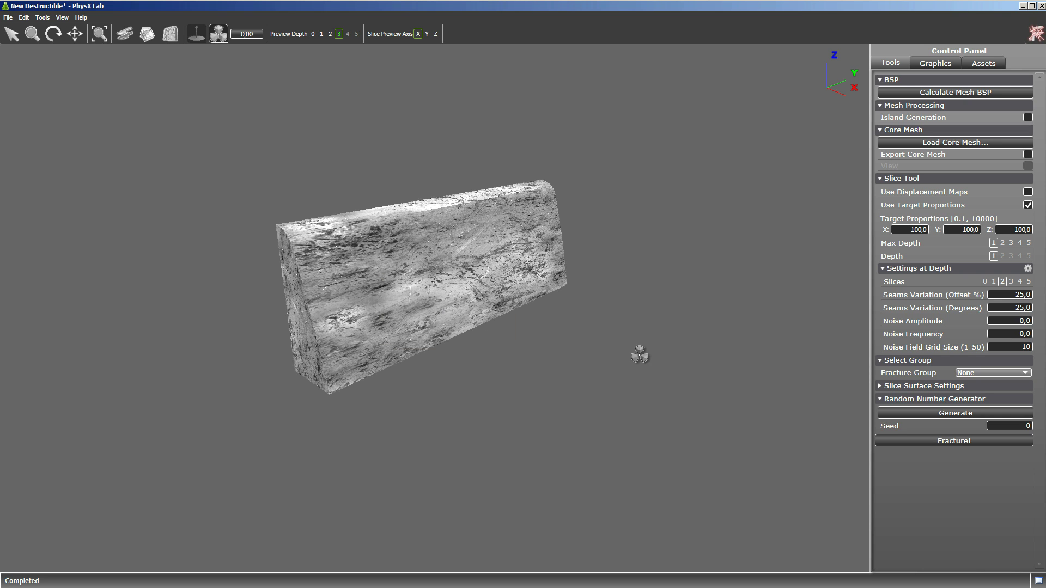
Switch to UDK and assign the Mur_interieur material to material slot 0 of the Mur_Creux destructible asset, closing its properties.
key("alt+Tab")
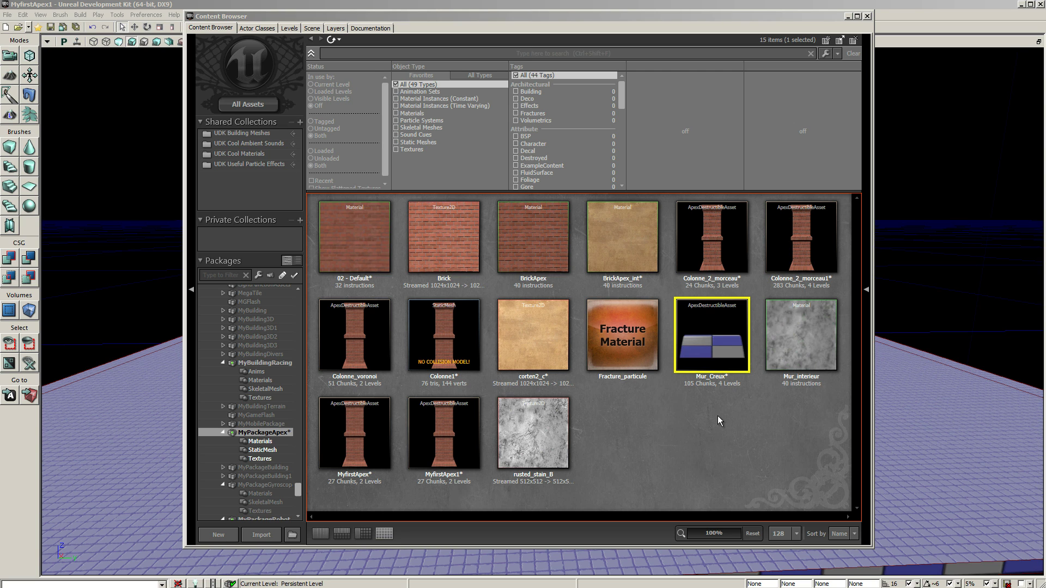
mouse_move(720, 340)
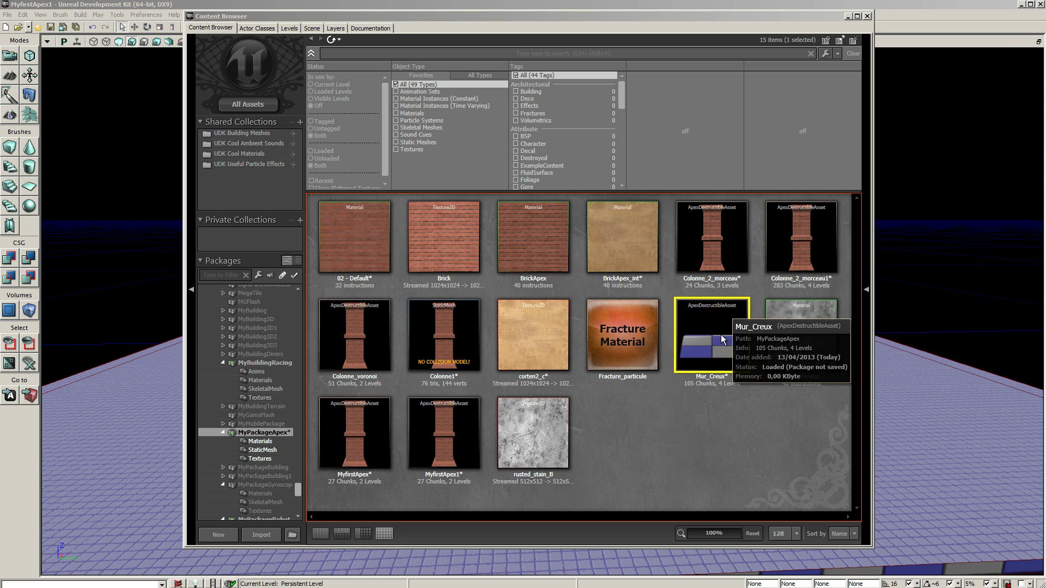
double_click(720, 328)
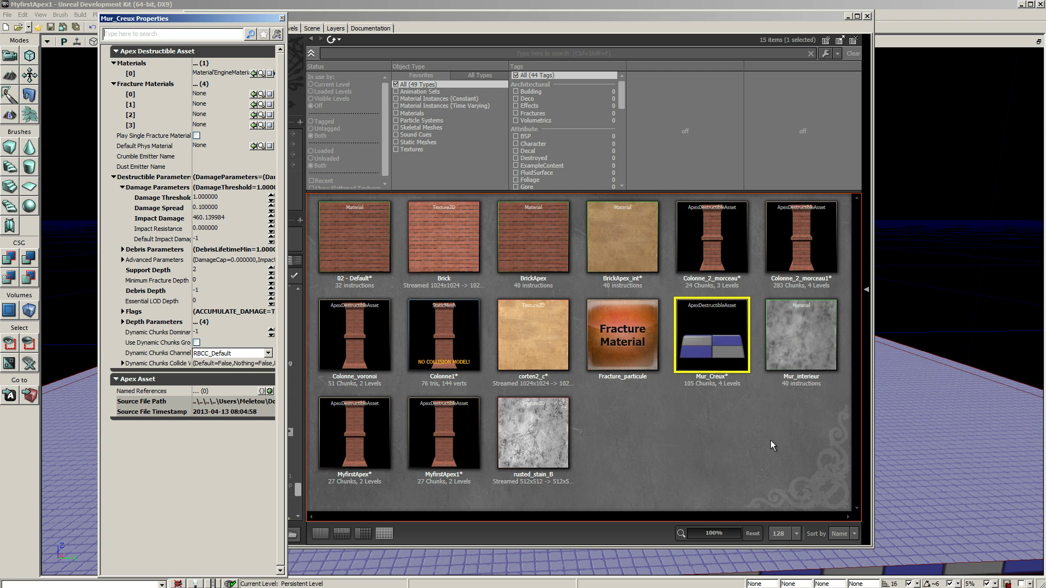
left_click(795, 321)
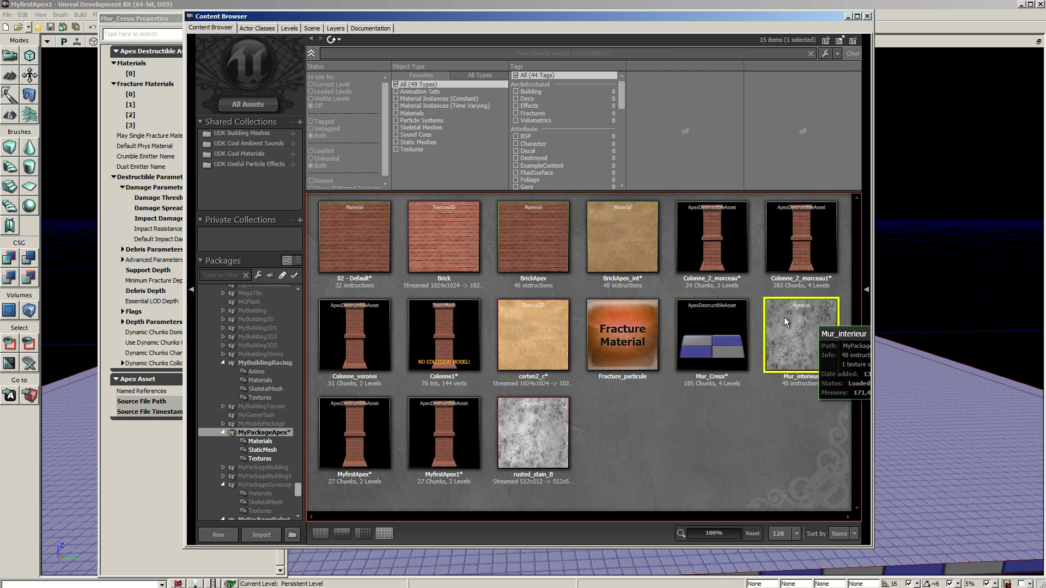
left_click(146, 21)
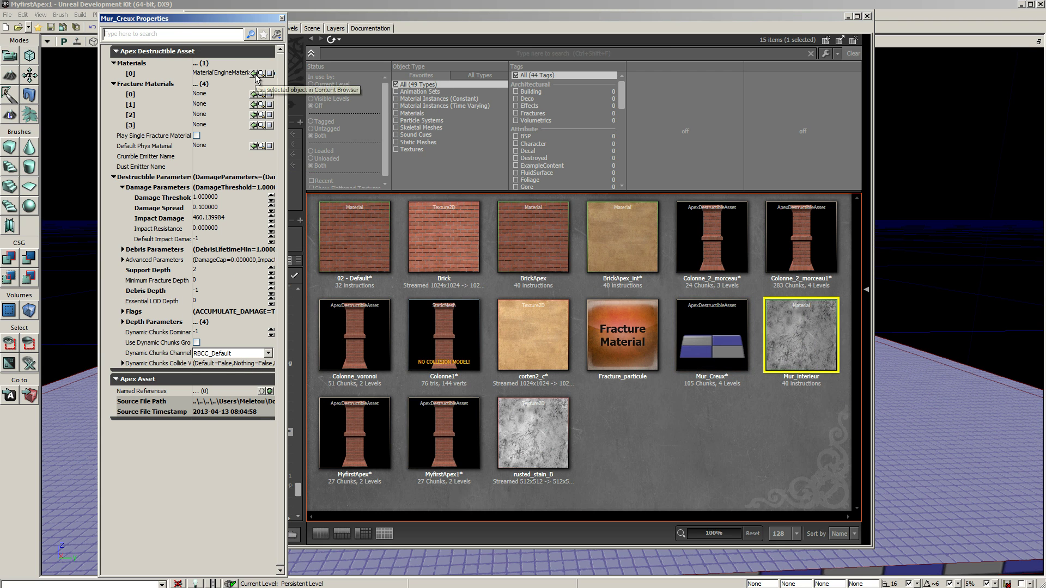
left_click(255, 73)
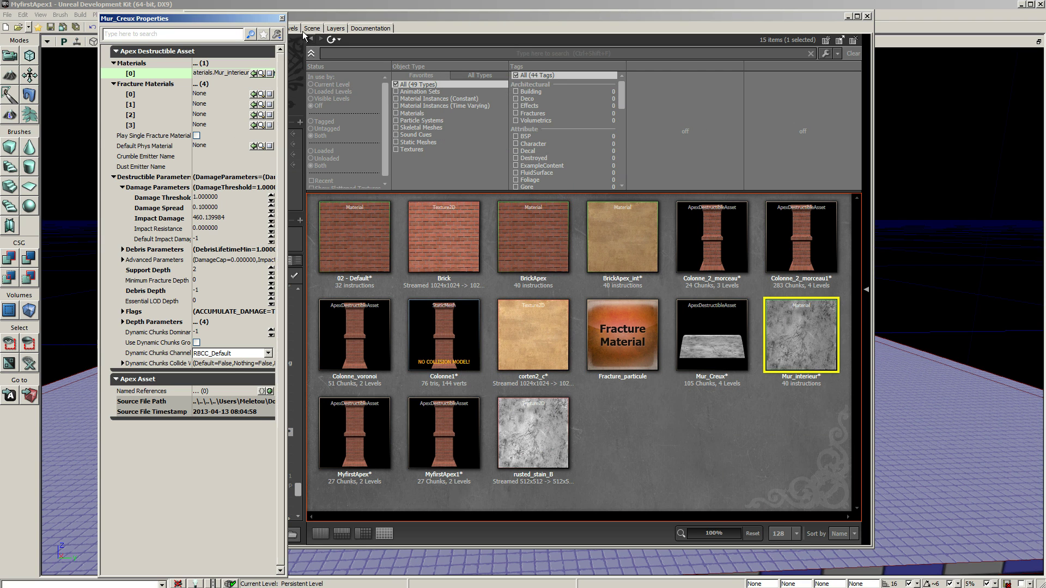
left_click(282, 18)
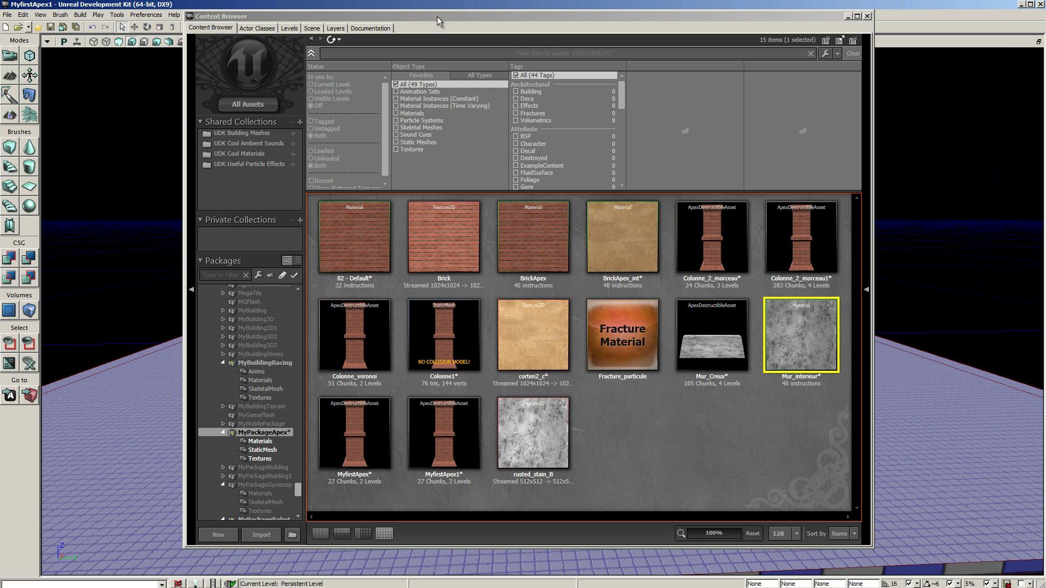
Move the Content Browser clear of the viewport and start playing the level from the floor in front of the barrier.
left_click_drag(437, 16, 1043, 17)
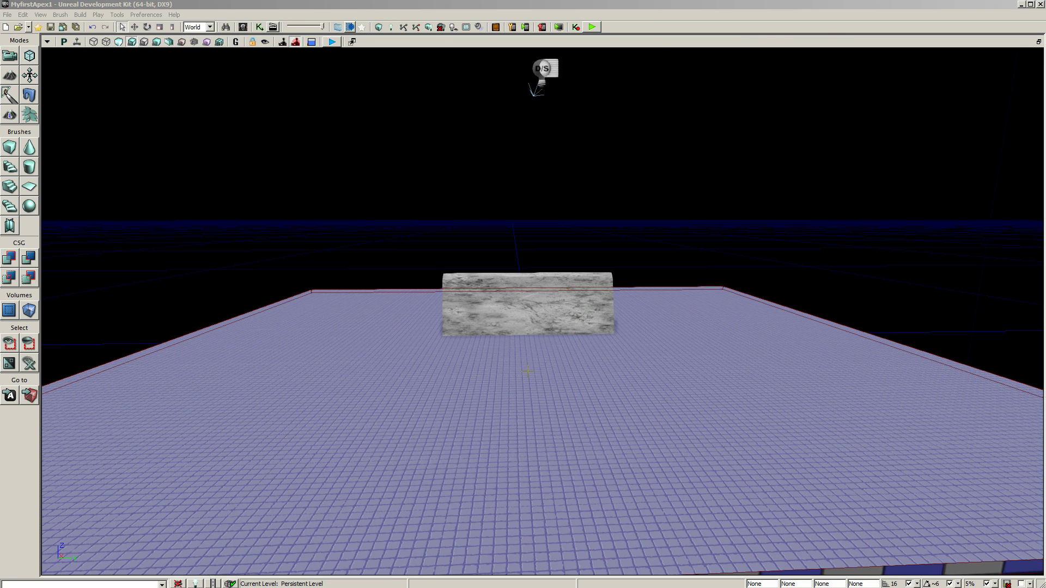
left_click_drag(534, 381, 532, 375)
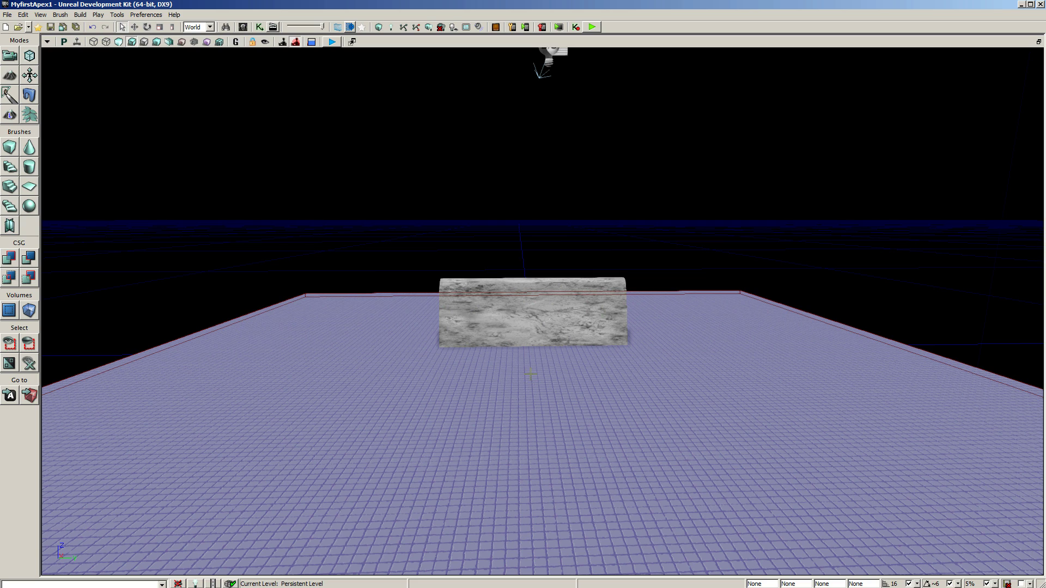
right_click(531, 362)
left_click(566, 559)
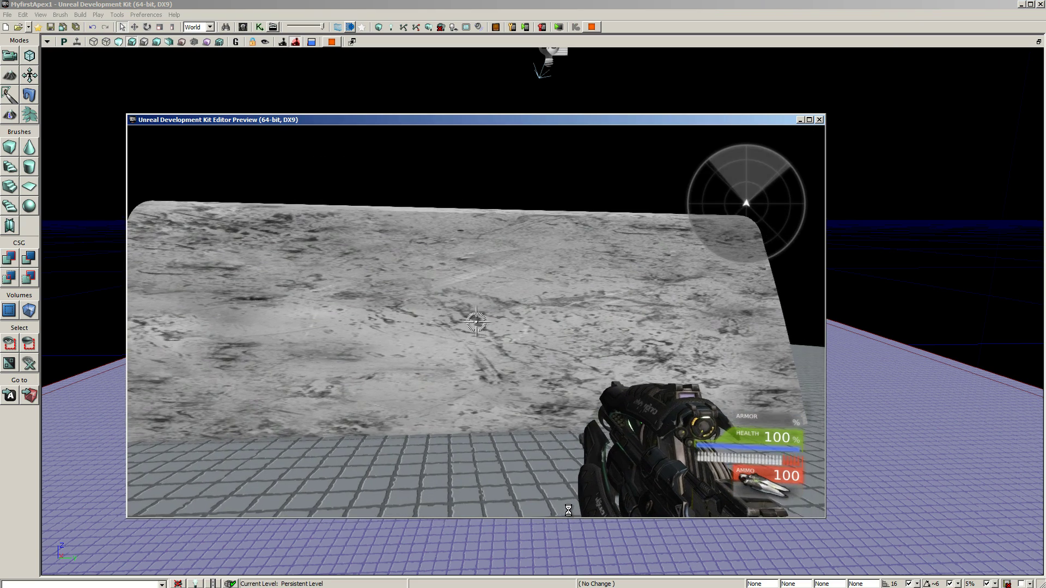
Back away from the barrier, shoot its front face and the broken chunks around it repeatedly, and end the play test.
key("s")
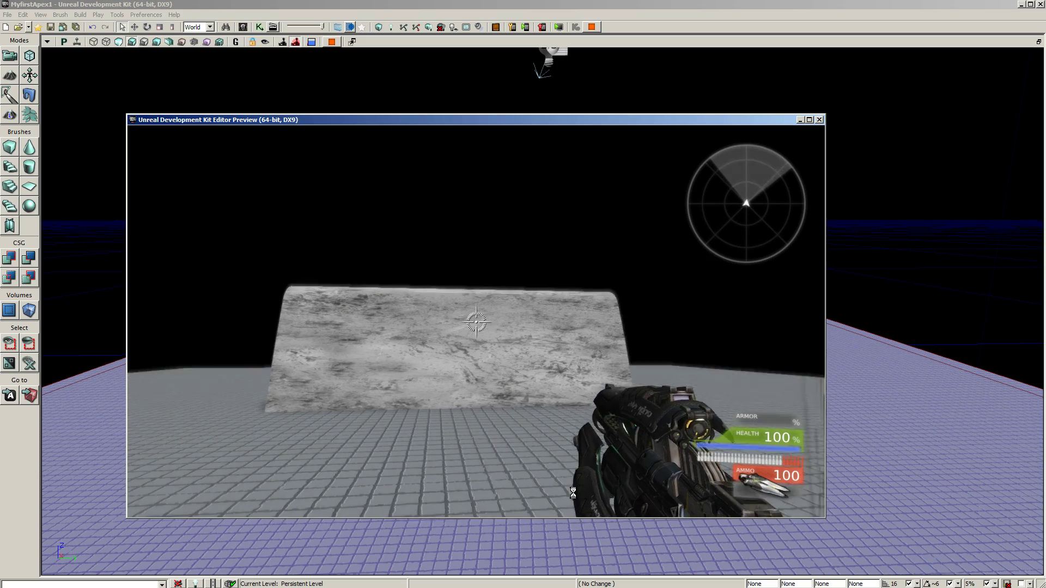
left_click(573, 493)
left_click(567, 508)
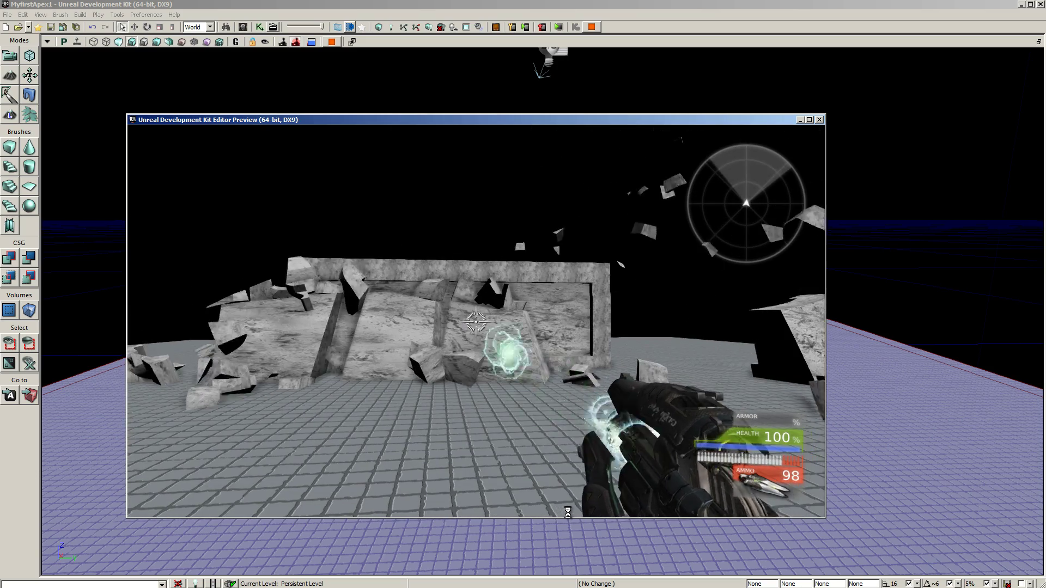
left_click(532, 500)
left_click(596, 495)
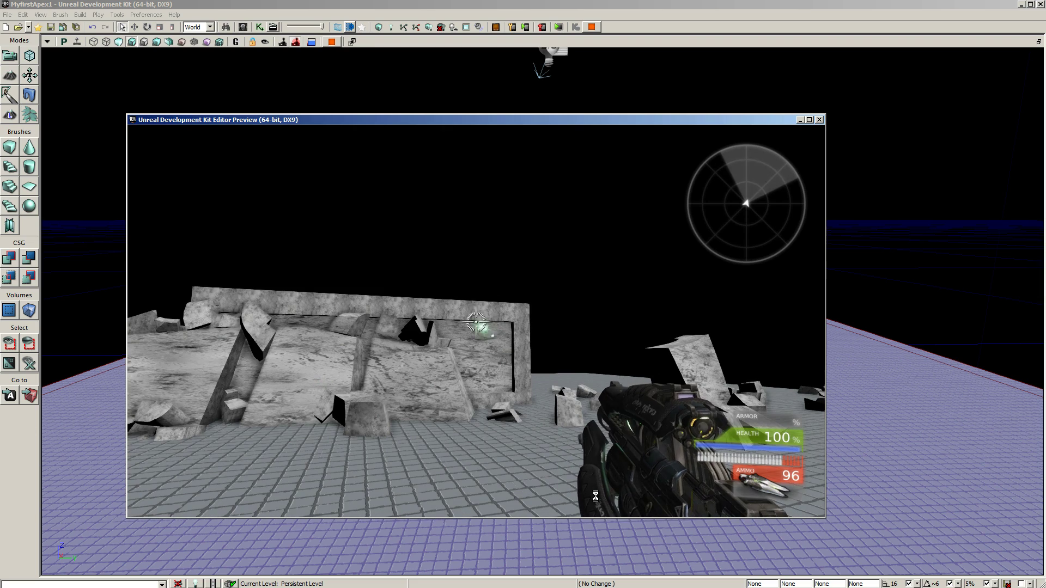
left_click(597, 496)
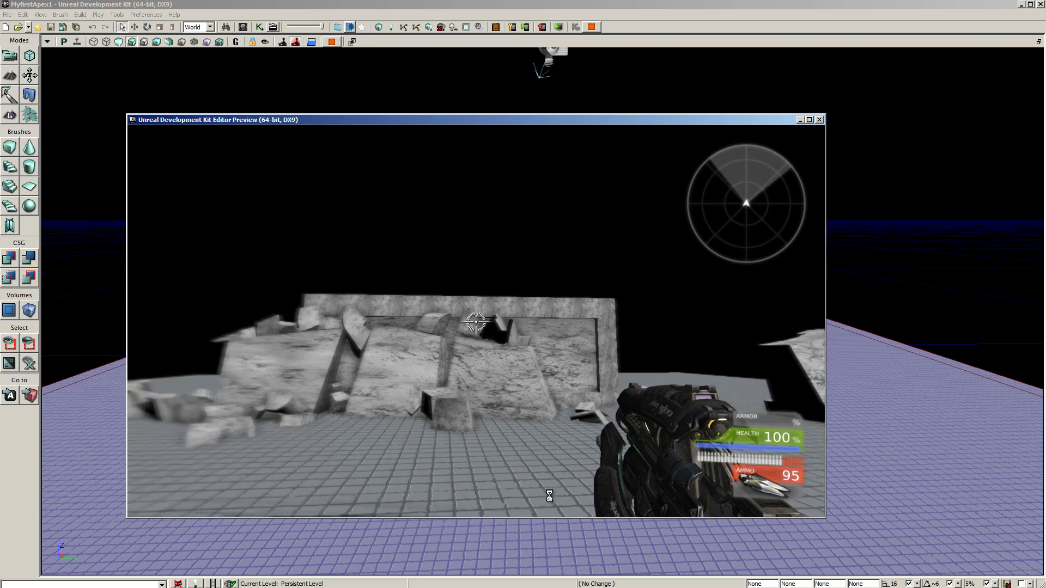
left_click(517, 491)
left_click(495, 511)
left_click(654, 514)
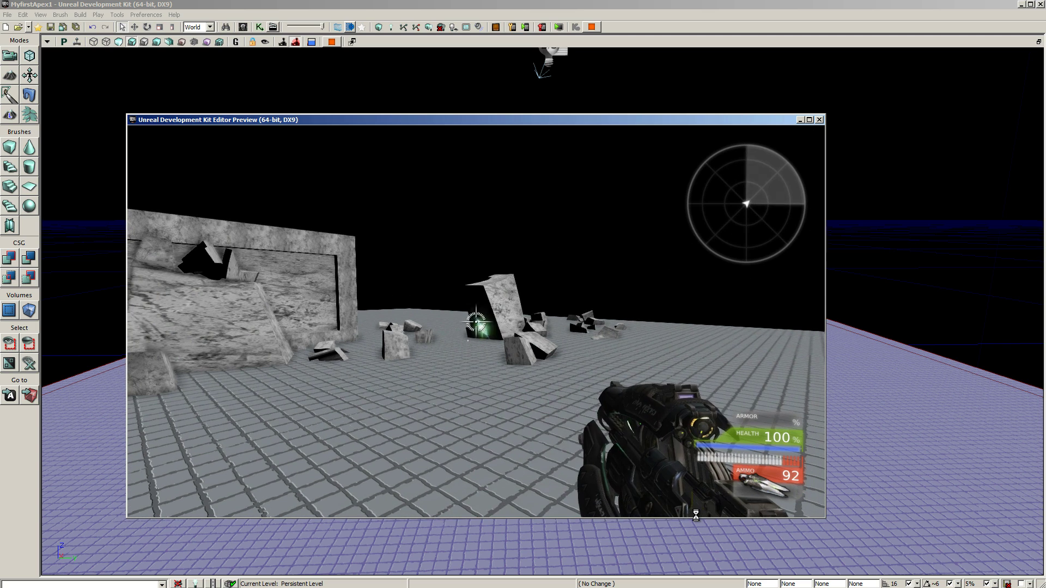
key("Escape")
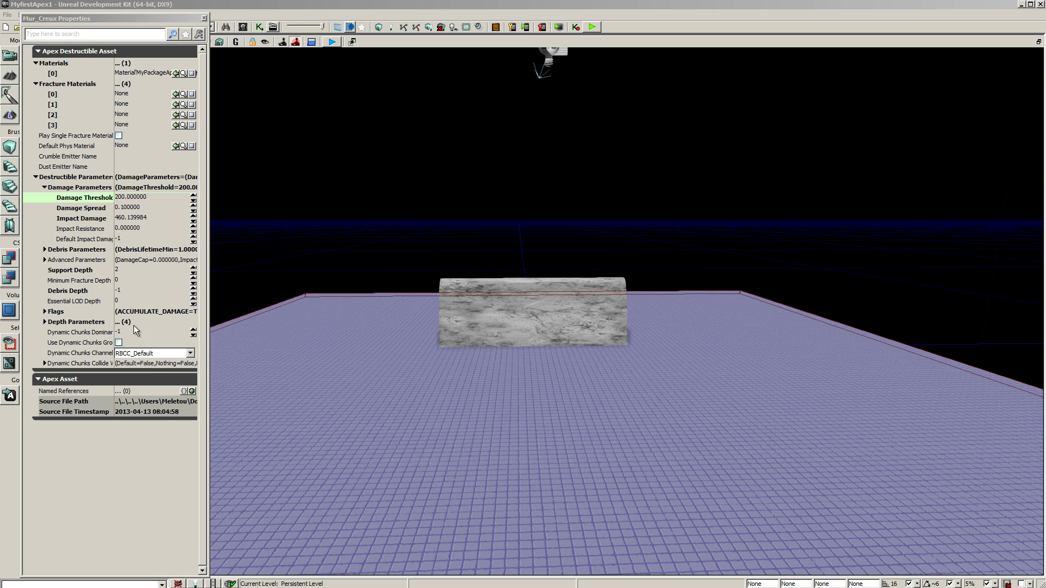
Playtest the level again, shooting the barrier from a distance and its fallen chunks from the sides, and quit the preview.
right_click(547, 466)
left_click(576, 587)
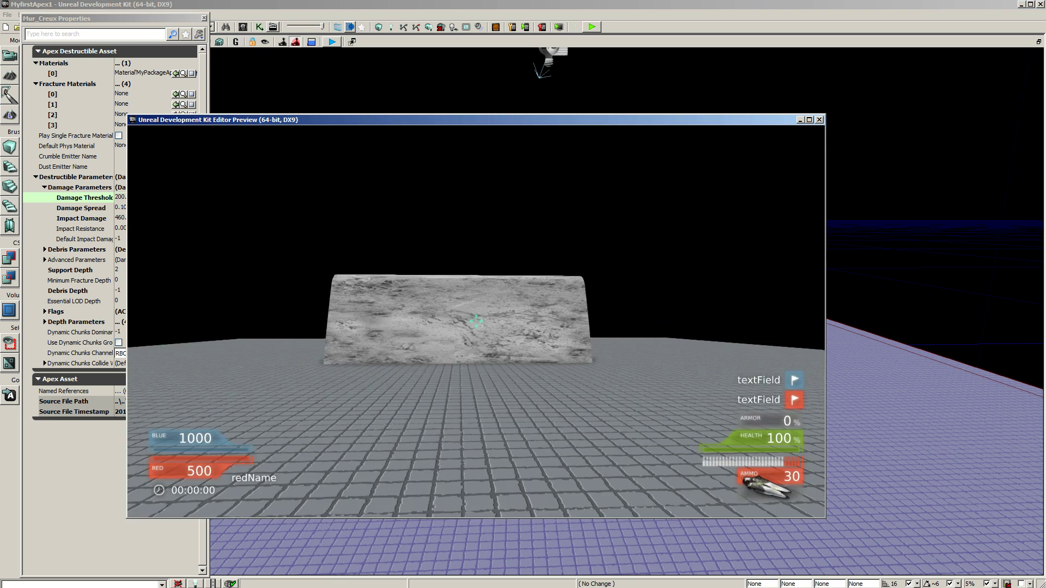
left_click(577, 509)
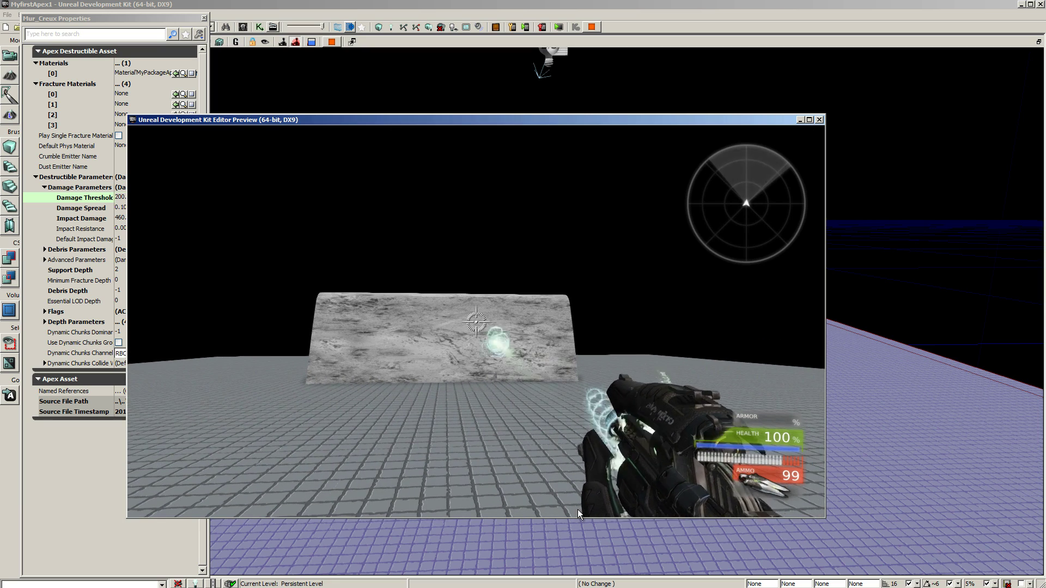
left_click(583, 508)
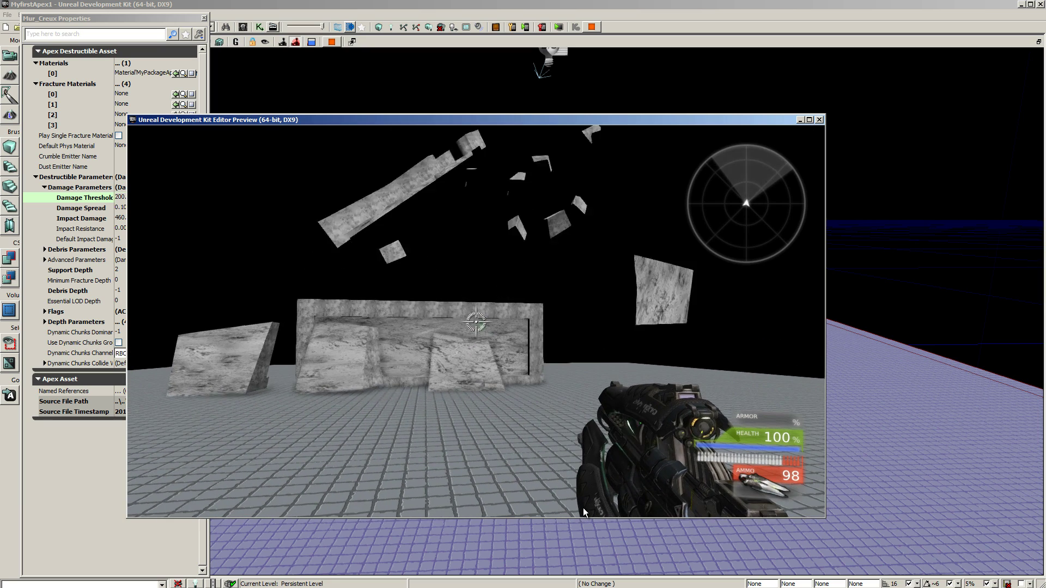
key("d")
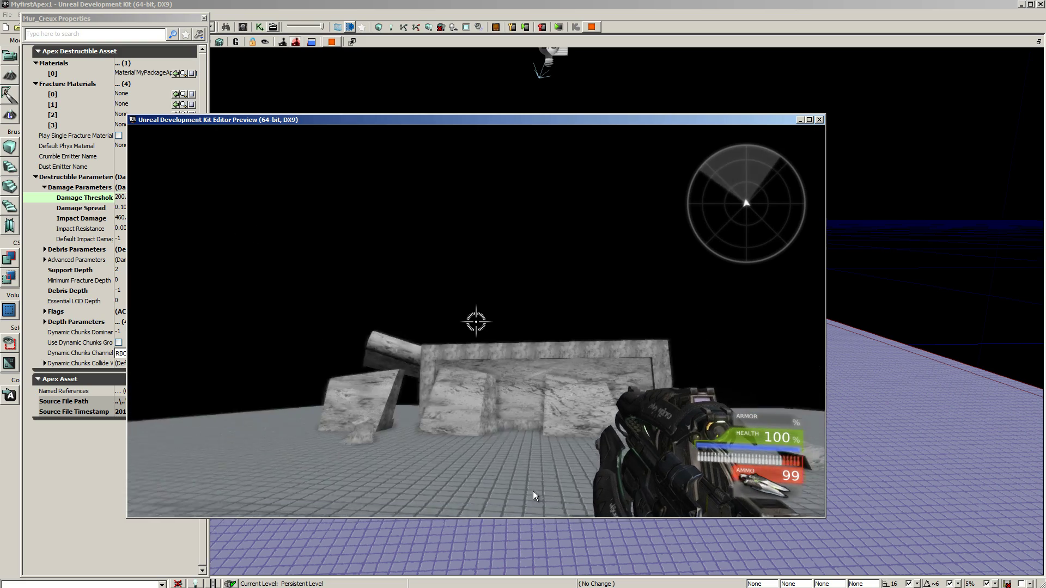
left_click(495, 516)
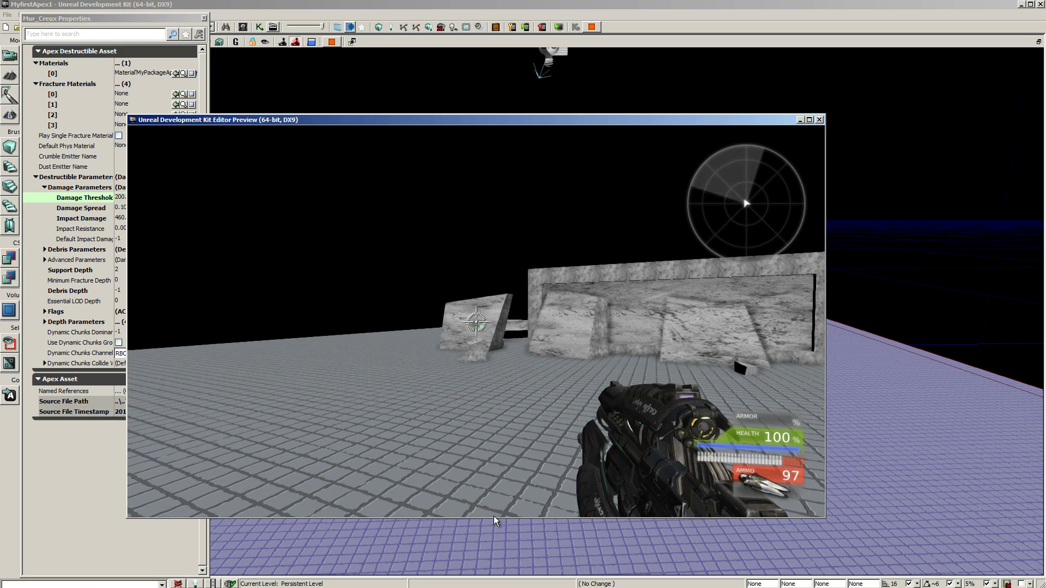
key("w")
key("w")
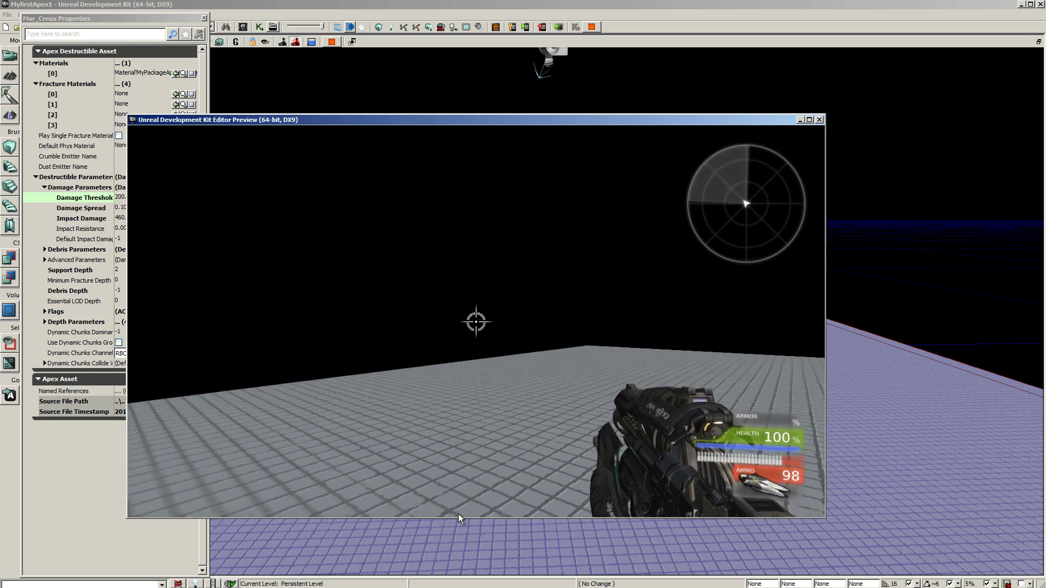
left_click(808, 507)
left_click(821, 501)
left_click(822, 502)
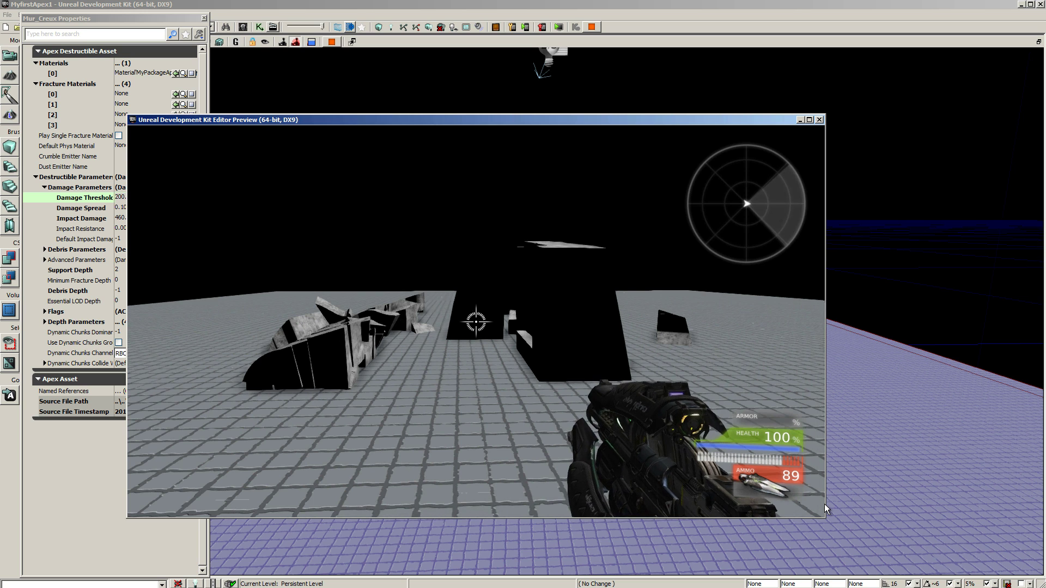
key("Escape")
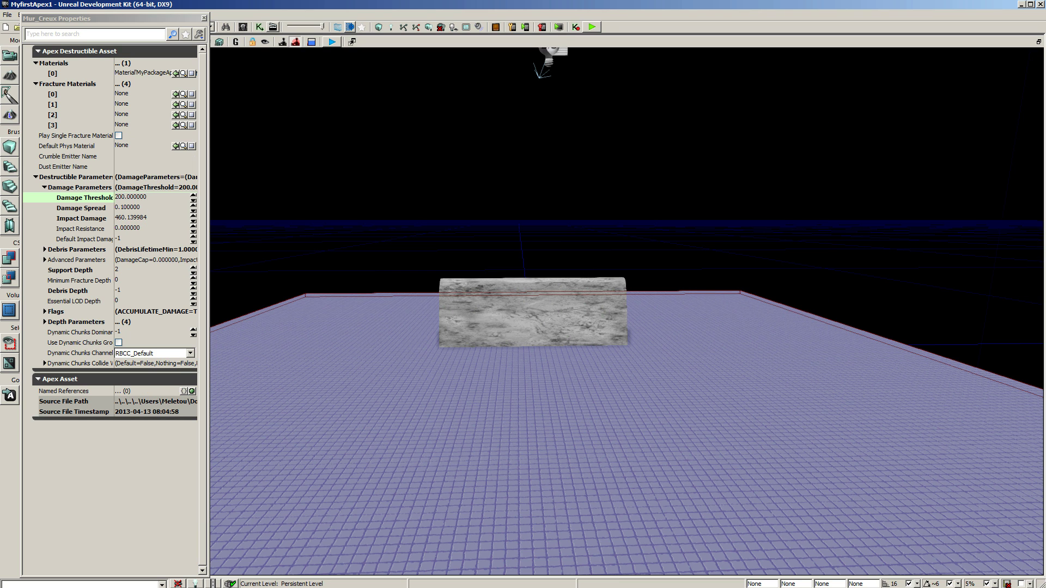
Play the level from in front of the barrier, shoot the barrier and the brick columns beside it, and end the test.
right_click(525, 385)
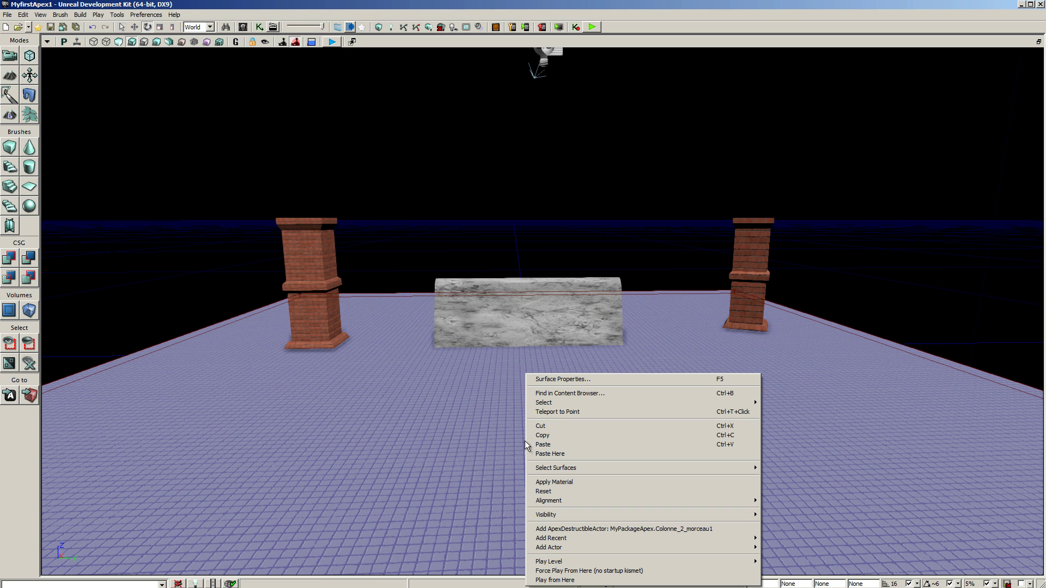
left_click(566, 580)
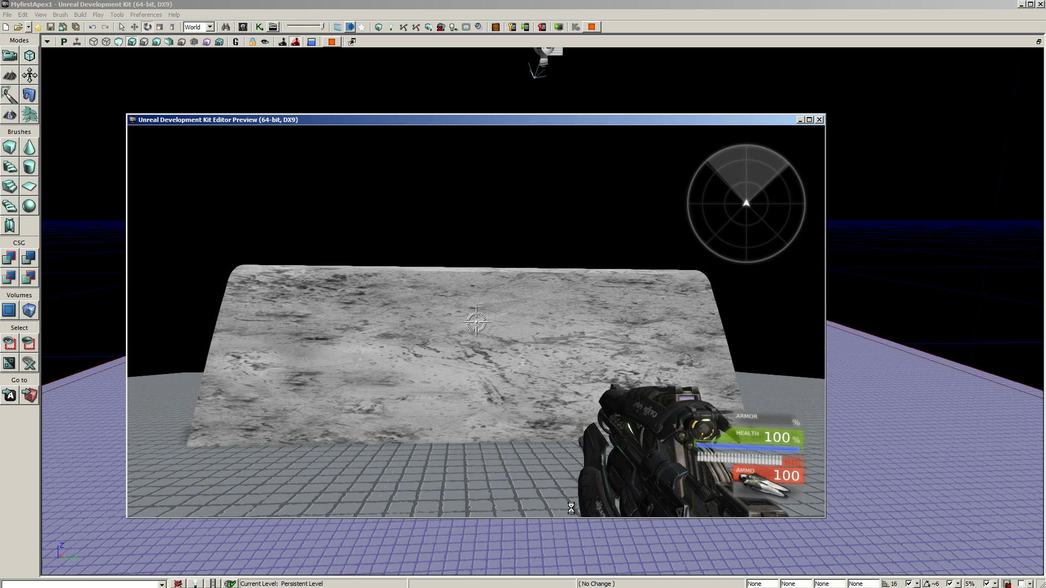
key("s")
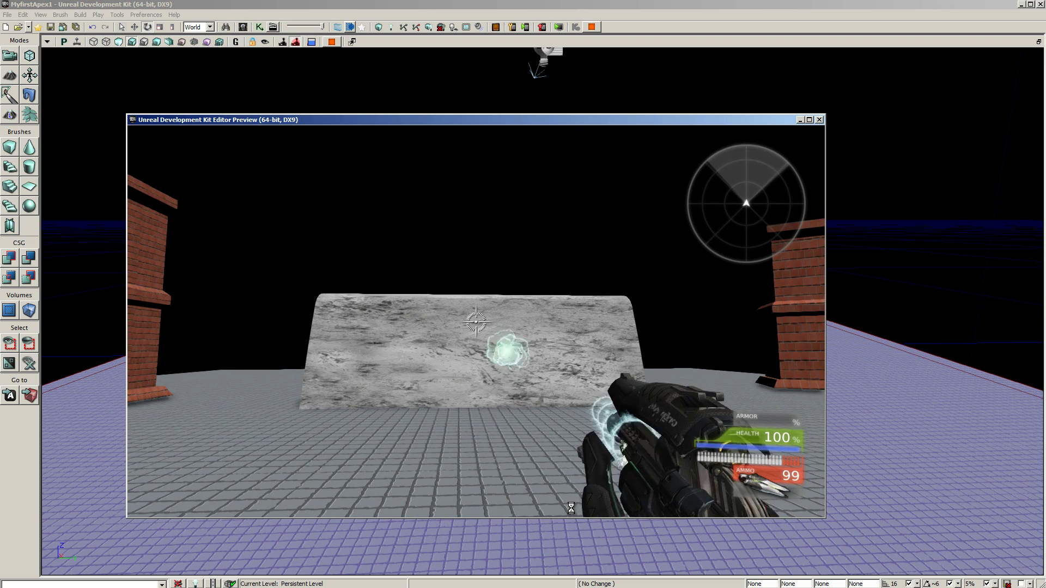
left_click(571, 508)
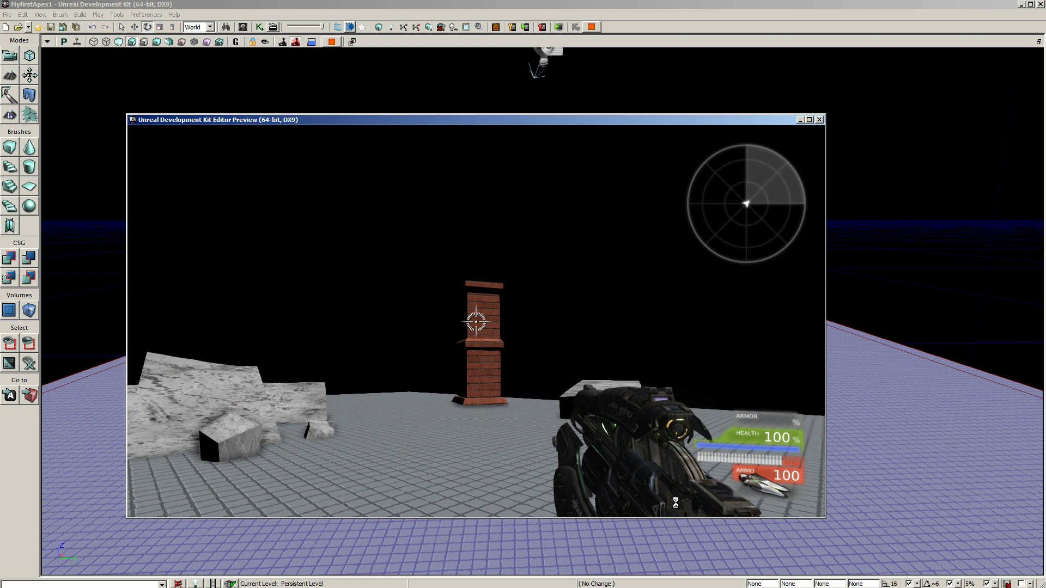
left_click(675, 503)
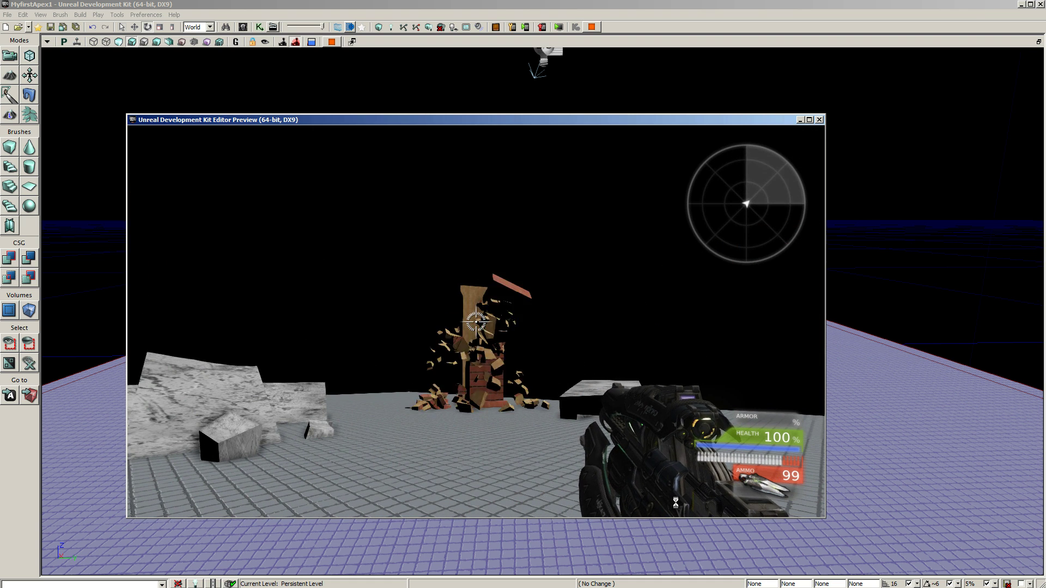
left_click(679, 513)
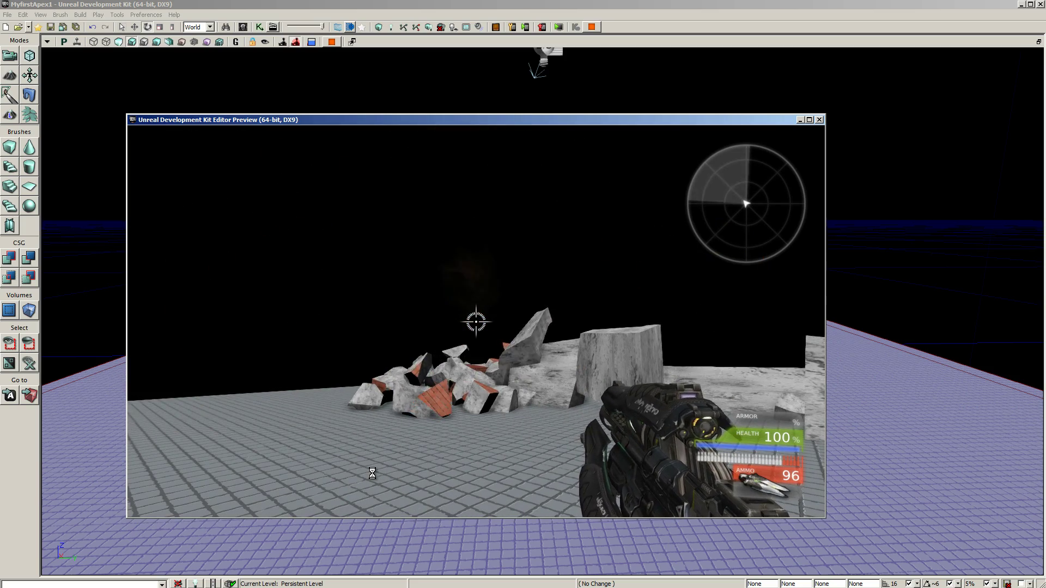
key("Escape")
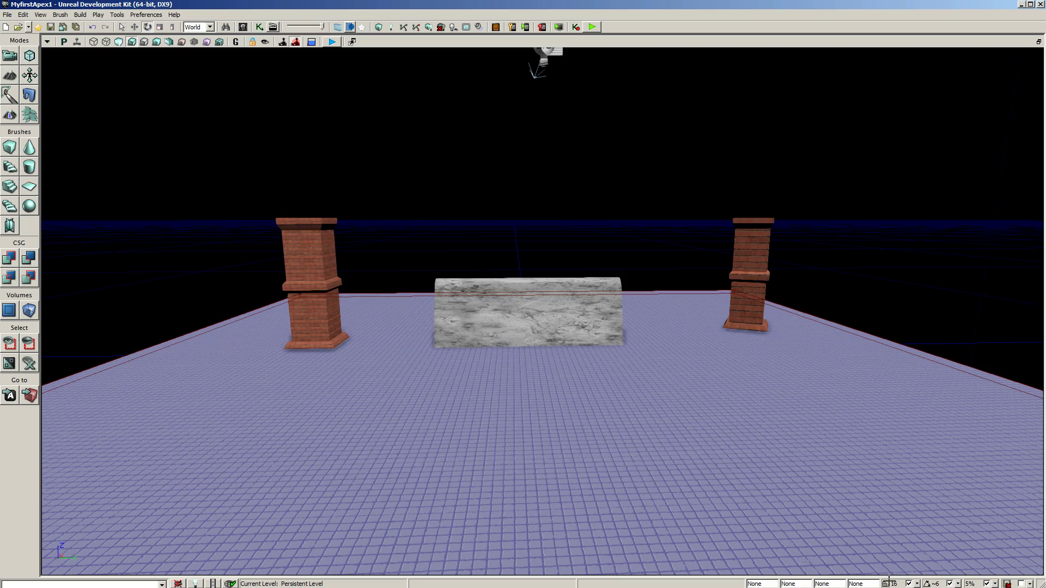